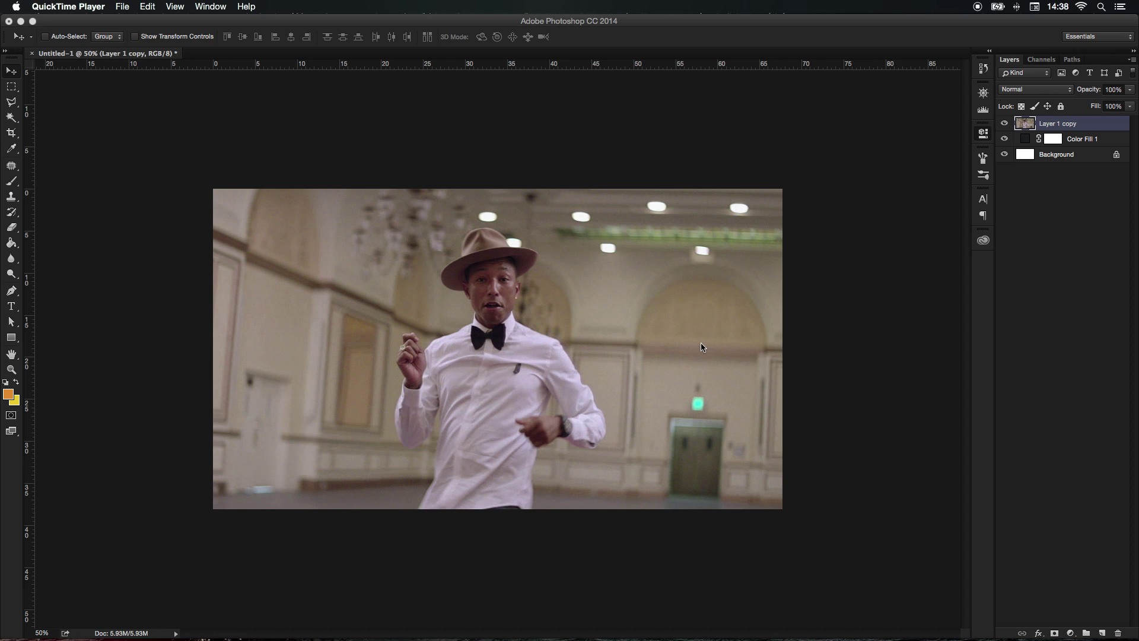
Step: Open the fill/adjustment layer menu at the bottom of the Layers panel
left_click(1071, 634)
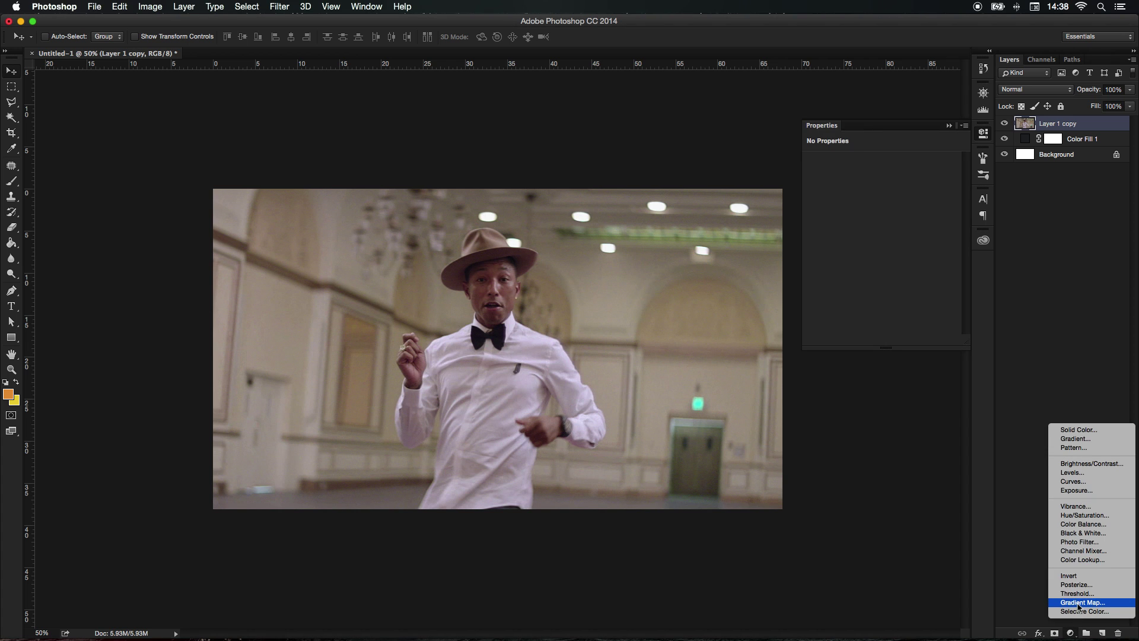
Step: Add a Gradient Map adjustment and set its gradient's left stop to a saturated red
left_click(1078, 603)
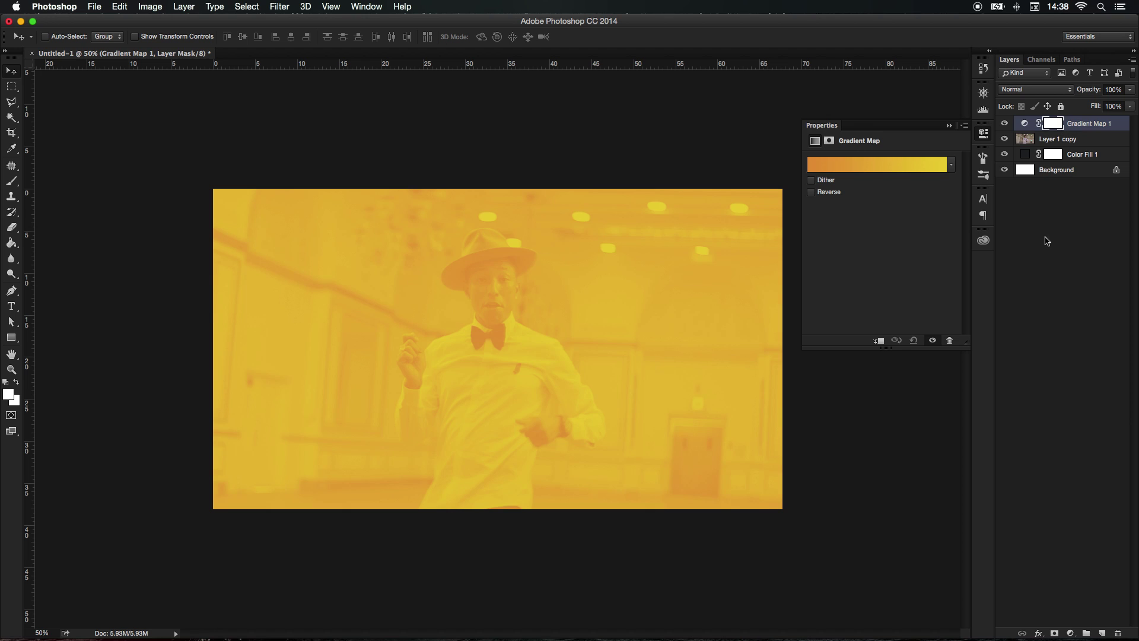
left_click(896, 165)
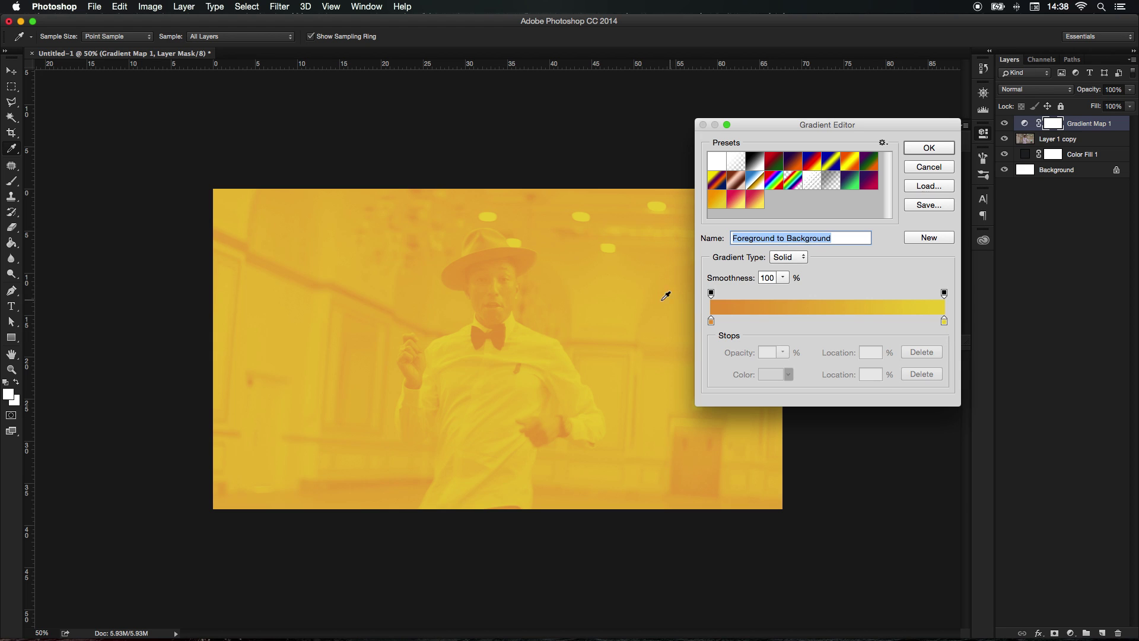
double_click(711, 323)
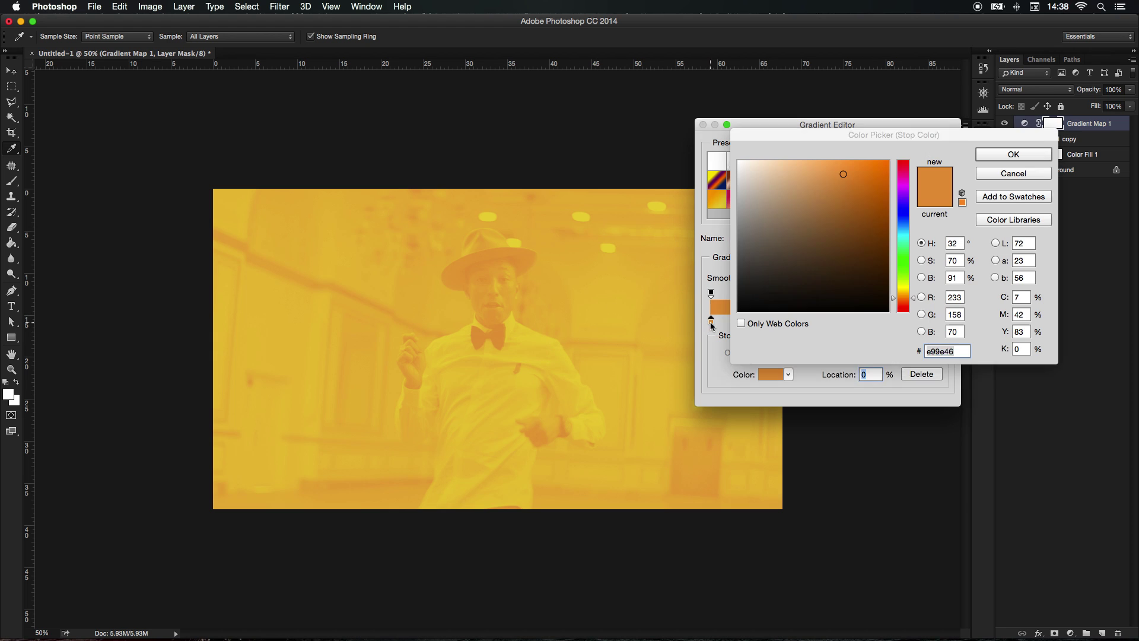
left_click(904, 162)
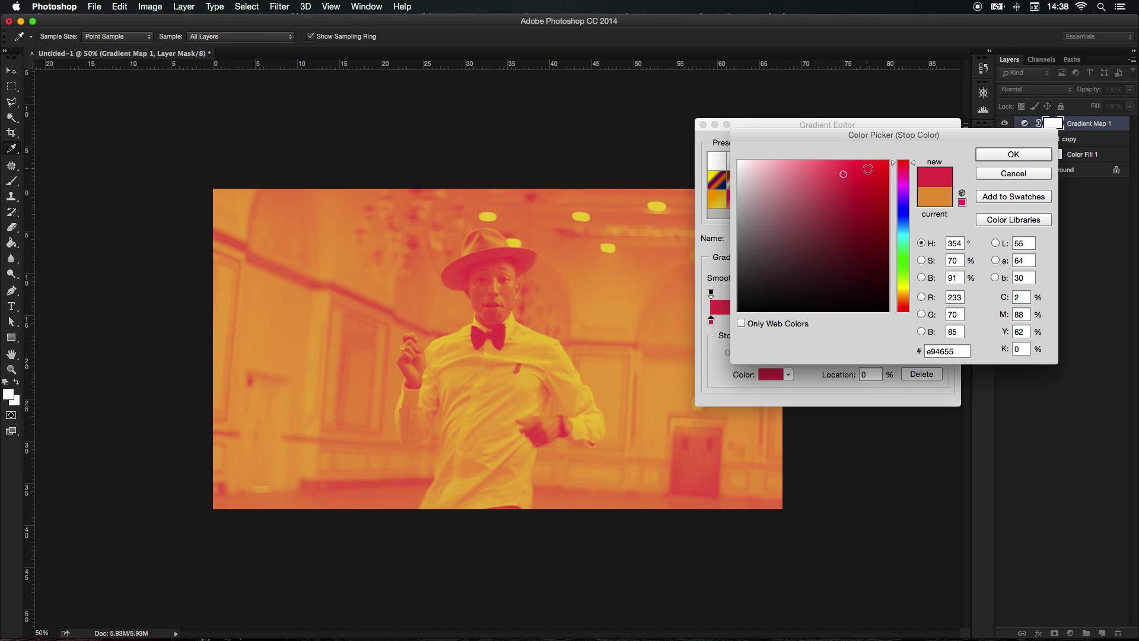
mouse_move(867, 169)
left_mouse_down()
mouse_move(857, 168)
mouse_move(904, 166)
mouse_move(848, 166)
left_mouse_up()
left_click(1027, 159)
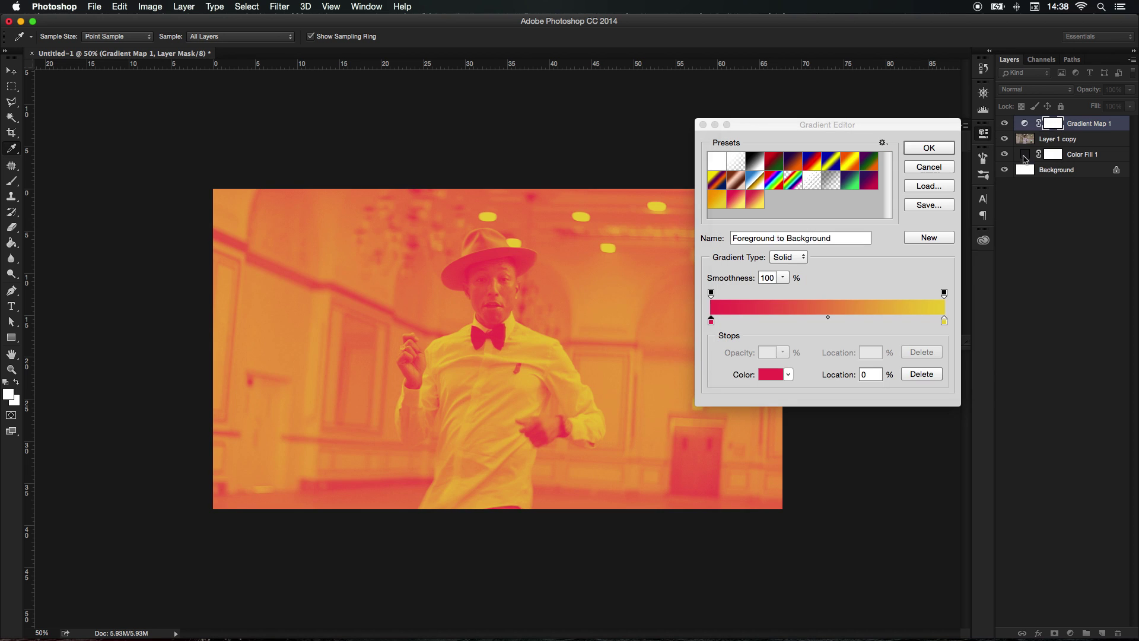
Step: Set the gradient's right stop to a lighter yellow and accept the red-to-yellow gradient
left_click(945, 322)
double_click(944, 321)
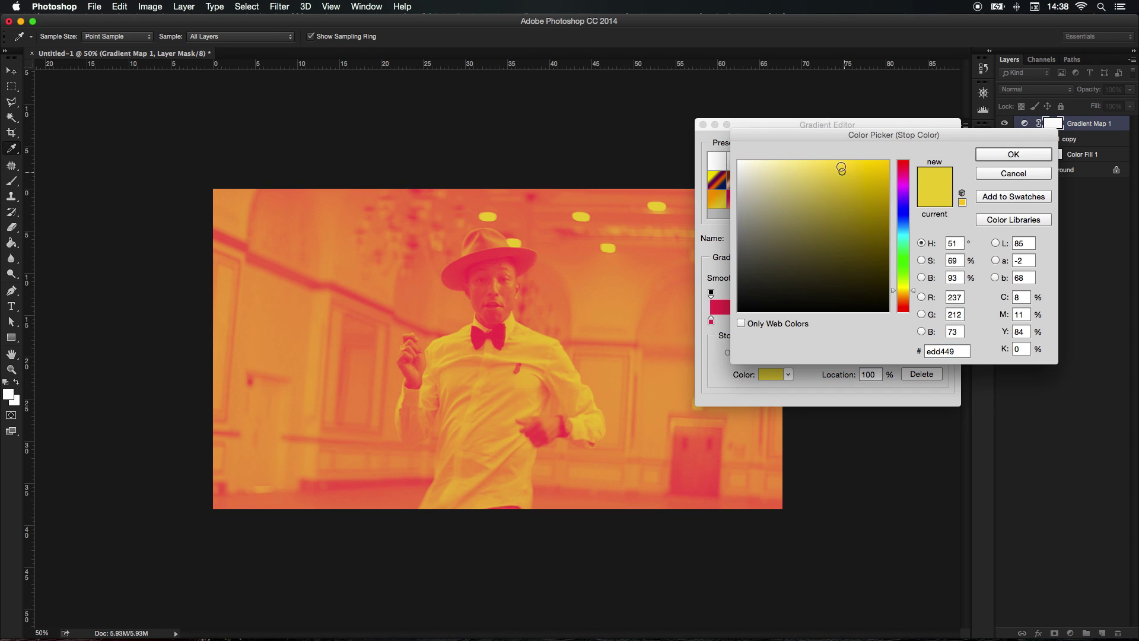
left_click_drag(842, 170, 826, 162)
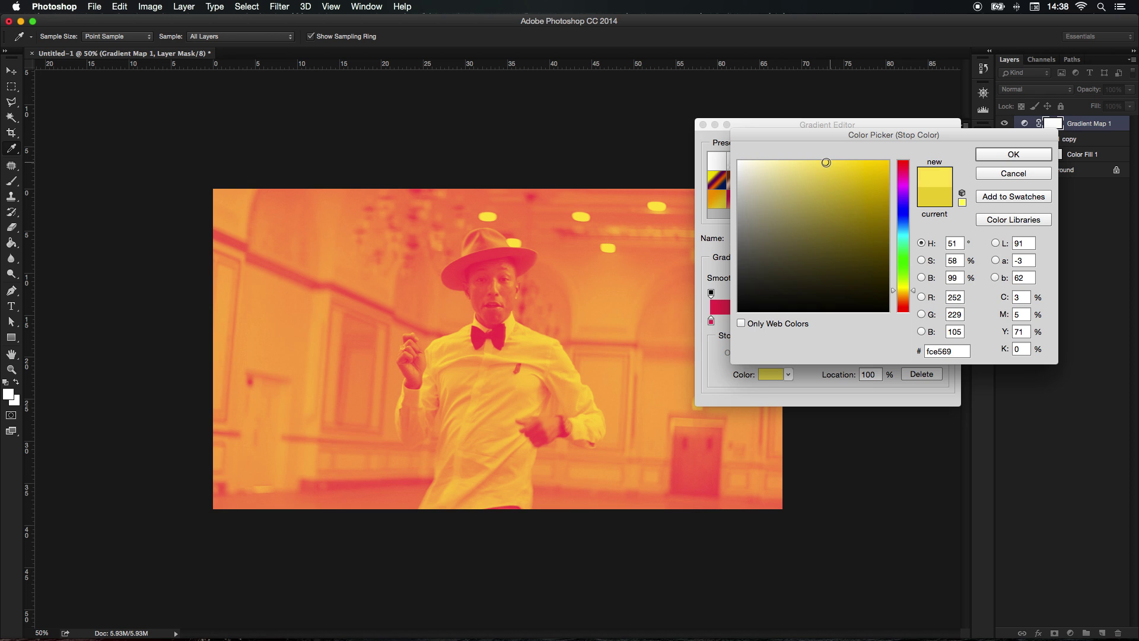
left_click(990, 156)
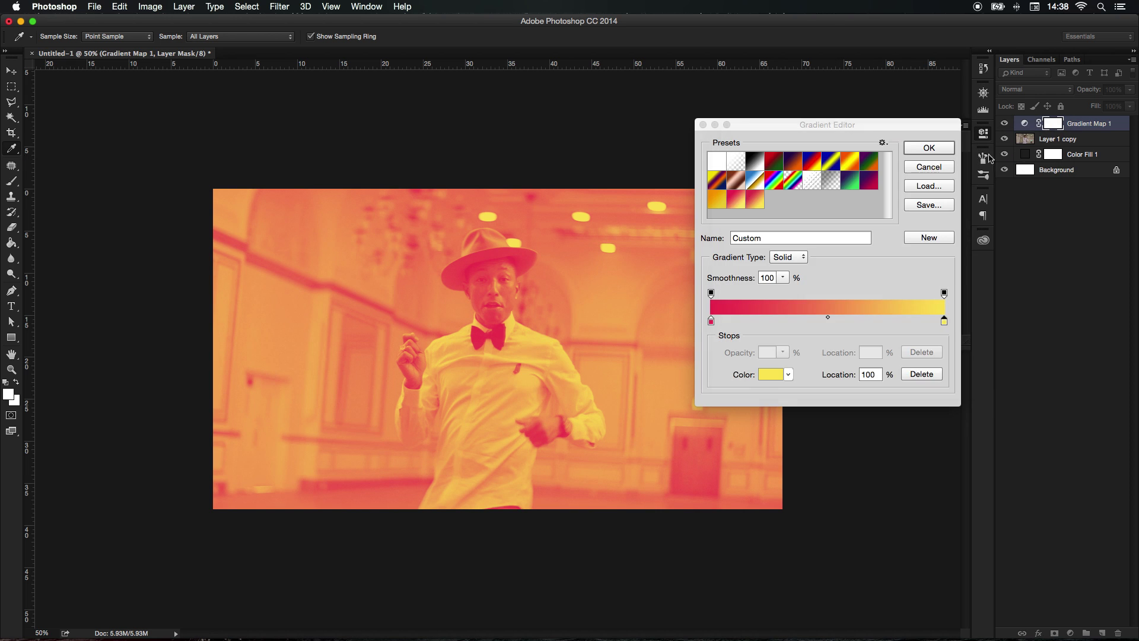
left_click(917, 149)
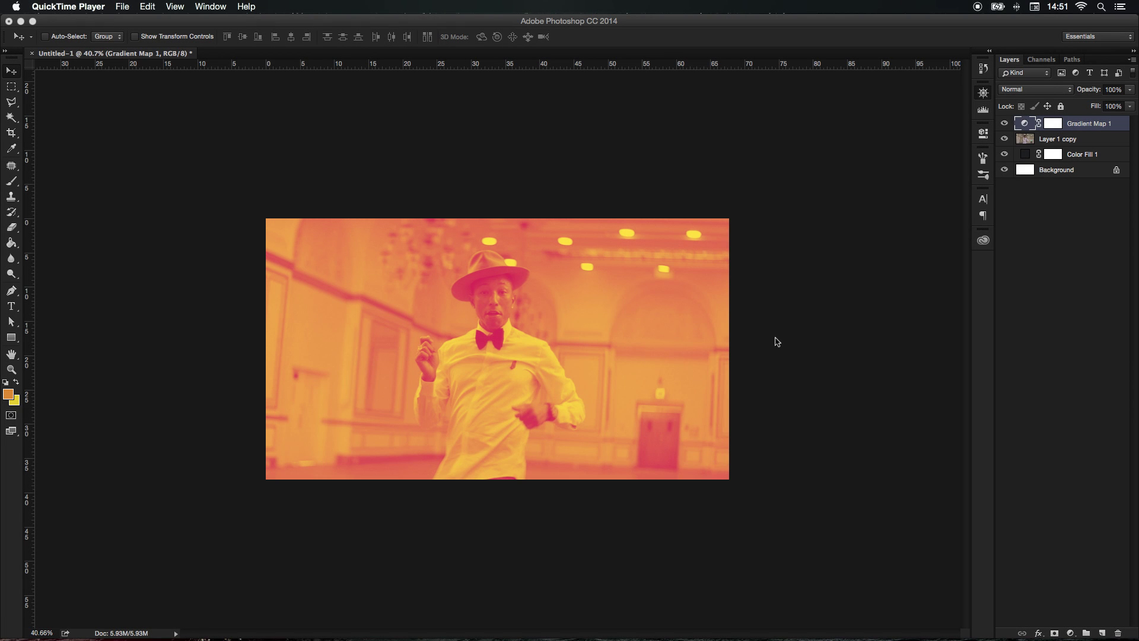
Step: Enlarge the canvas with the Crop tool, widening both sides and extending top and bottom evenly
left_click(12, 133)
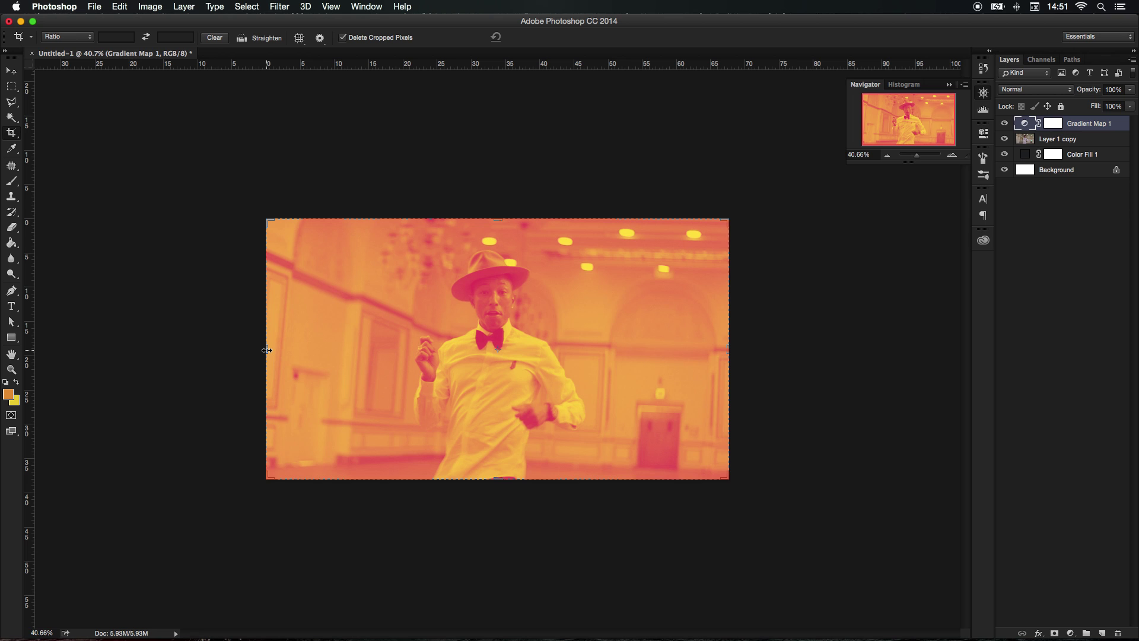
left_click_drag(267, 350, 227, 354)
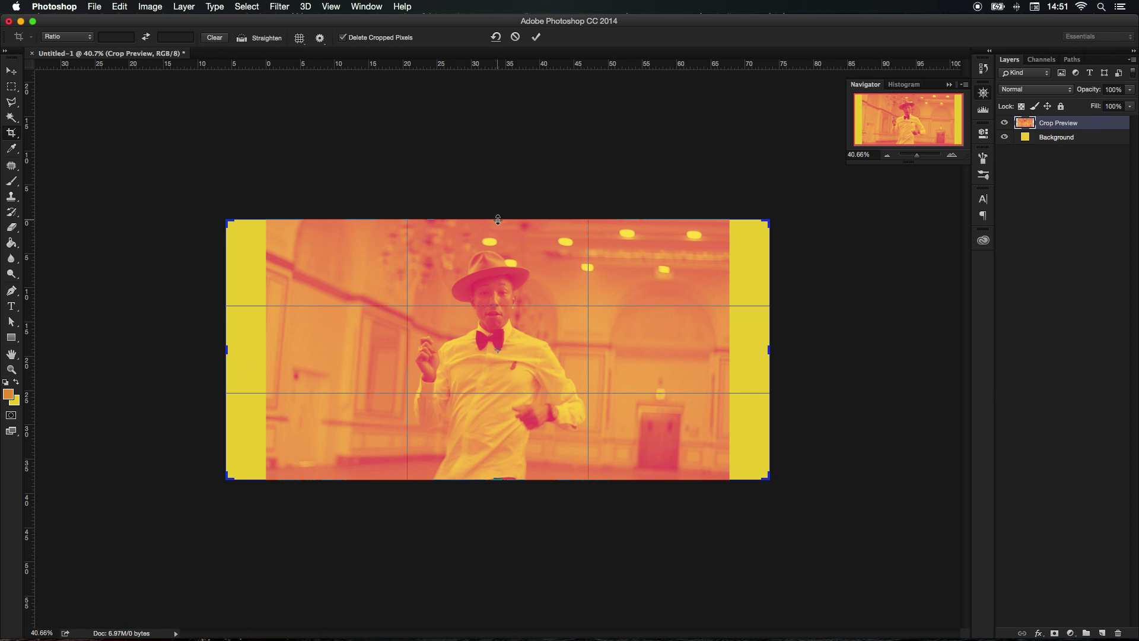
left_click_drag(498, 219, 498, 190)
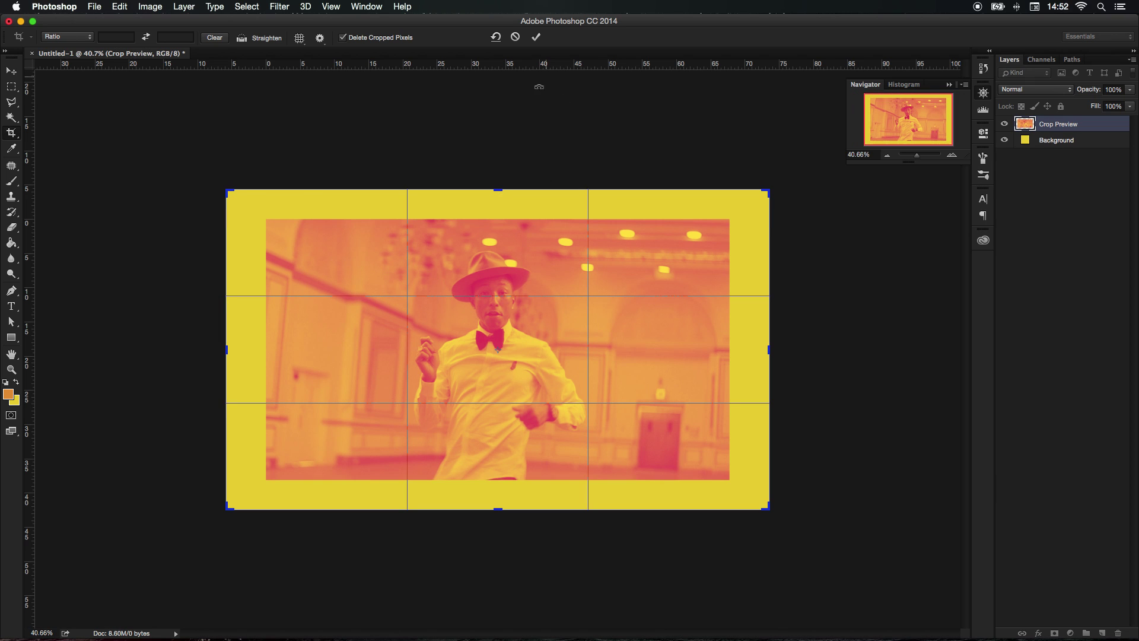
left_click(536, 37)
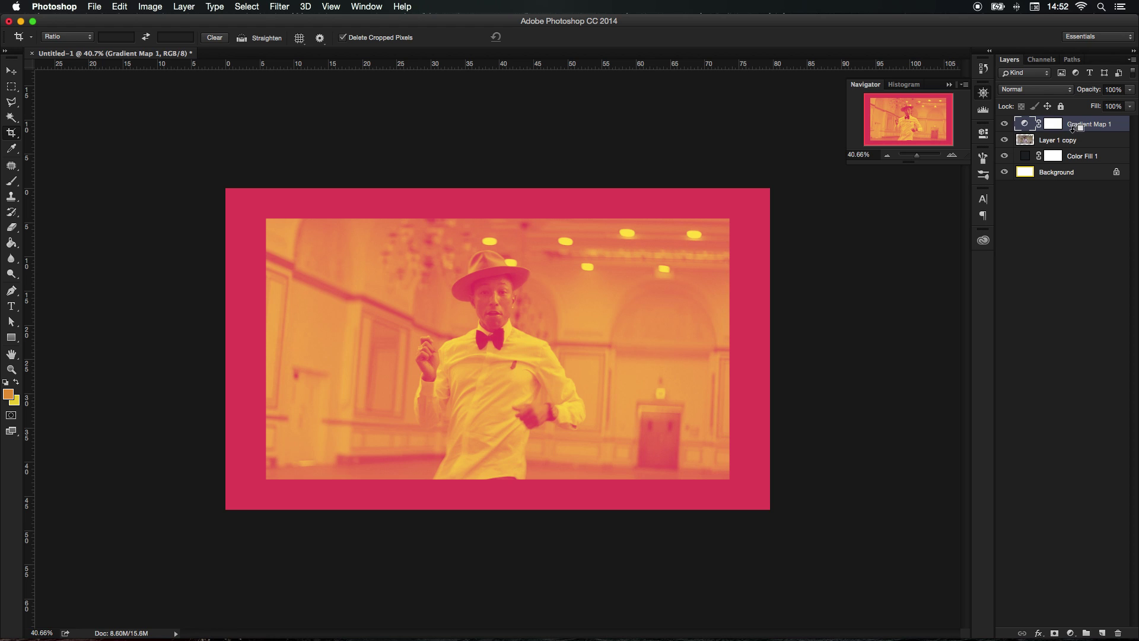
Step: Clip Gradient Map 1 to the photo layer and change the Color Fill border to #161616
left_click_drag(1070, 141, 1071, 130)
left_click(1071, 130, "alt")
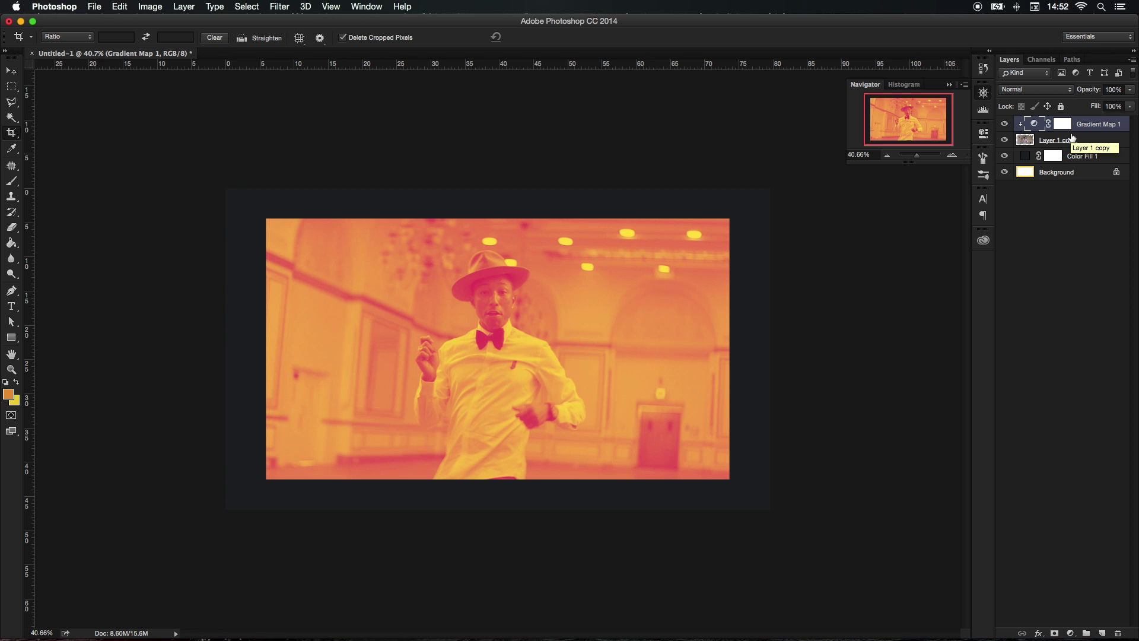
double_click(1023, 156)
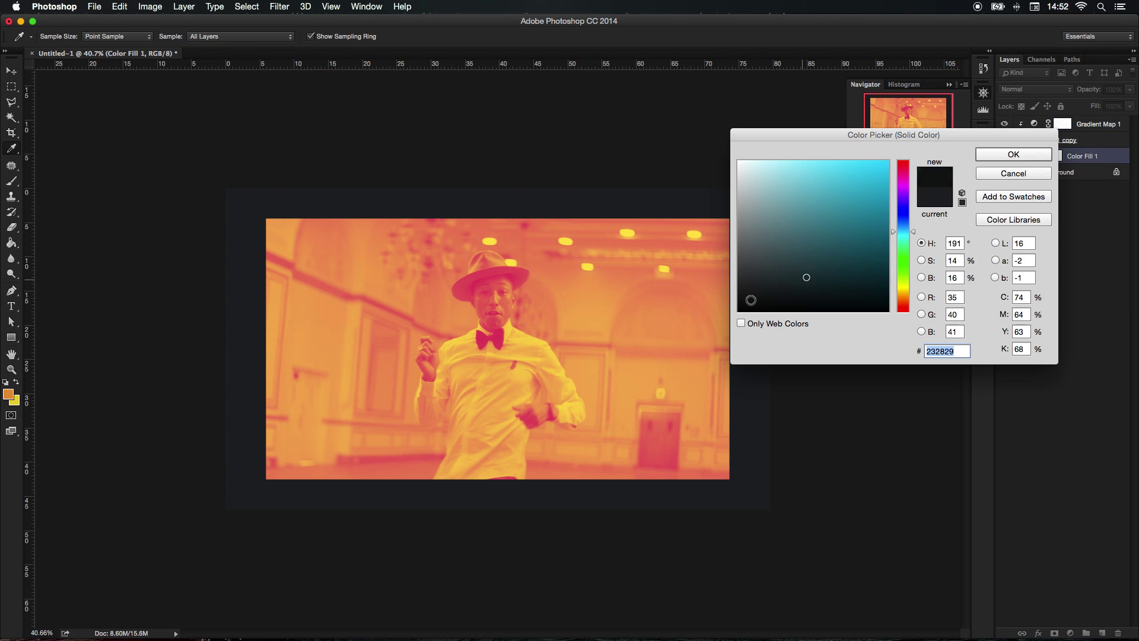
left_click(720, 295)
left_click(738, 298)
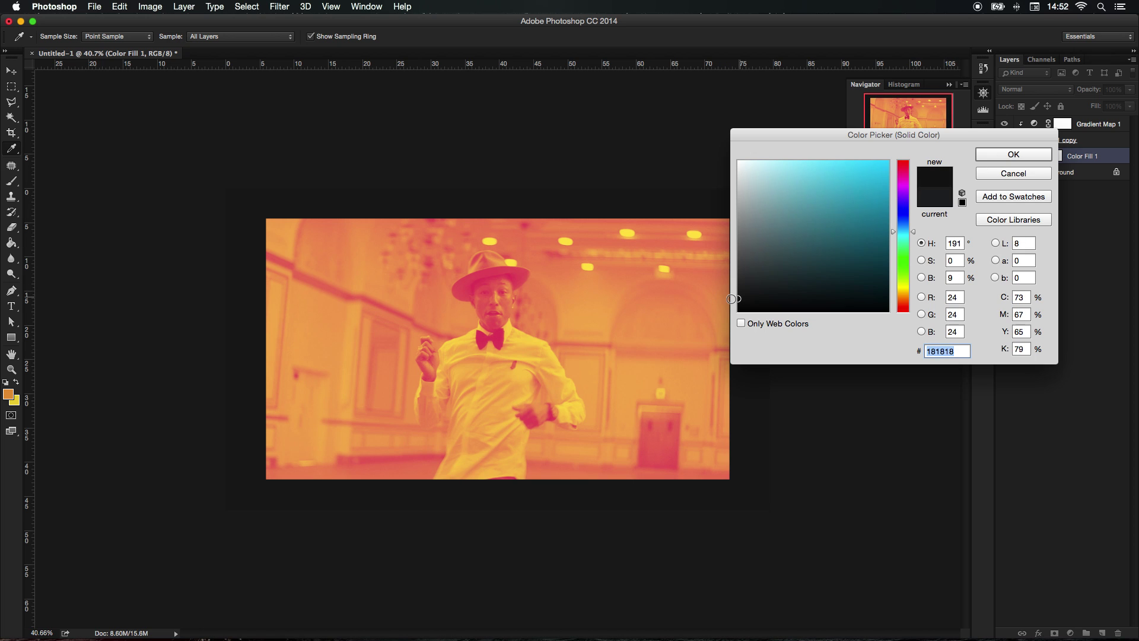
left_click(1014, 154)
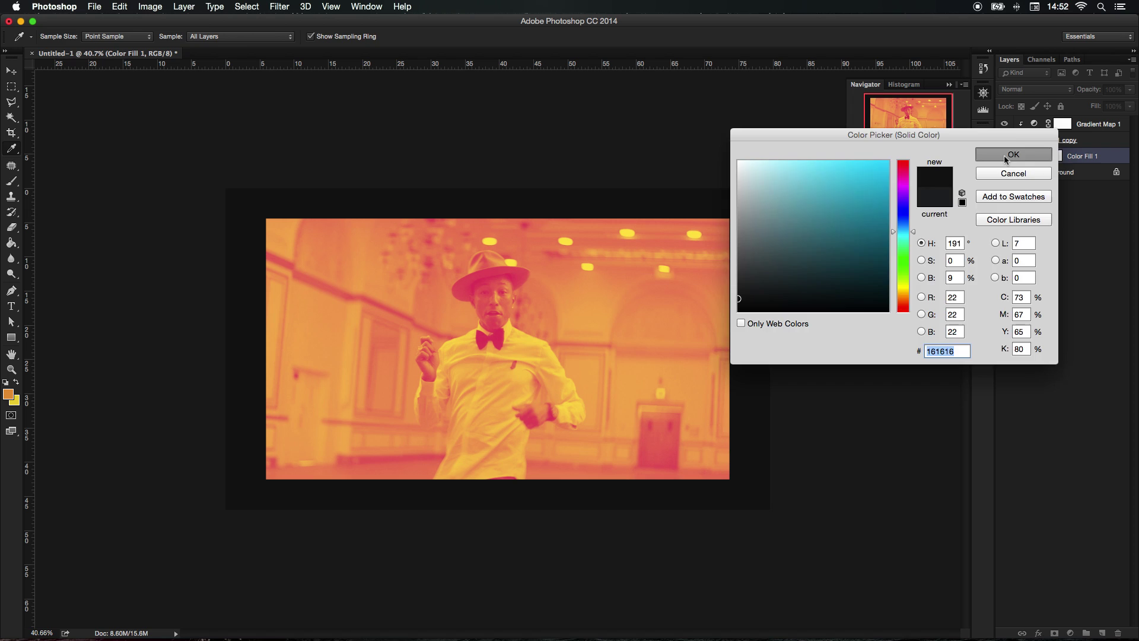
left_click(1071, 633)
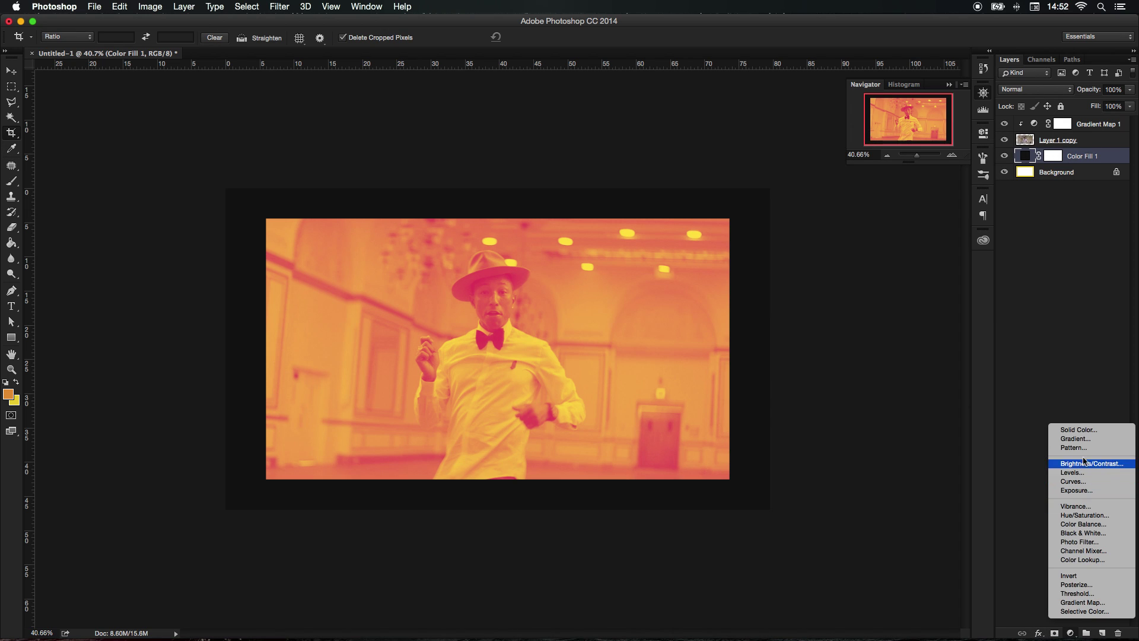
left_click(1057, 277)
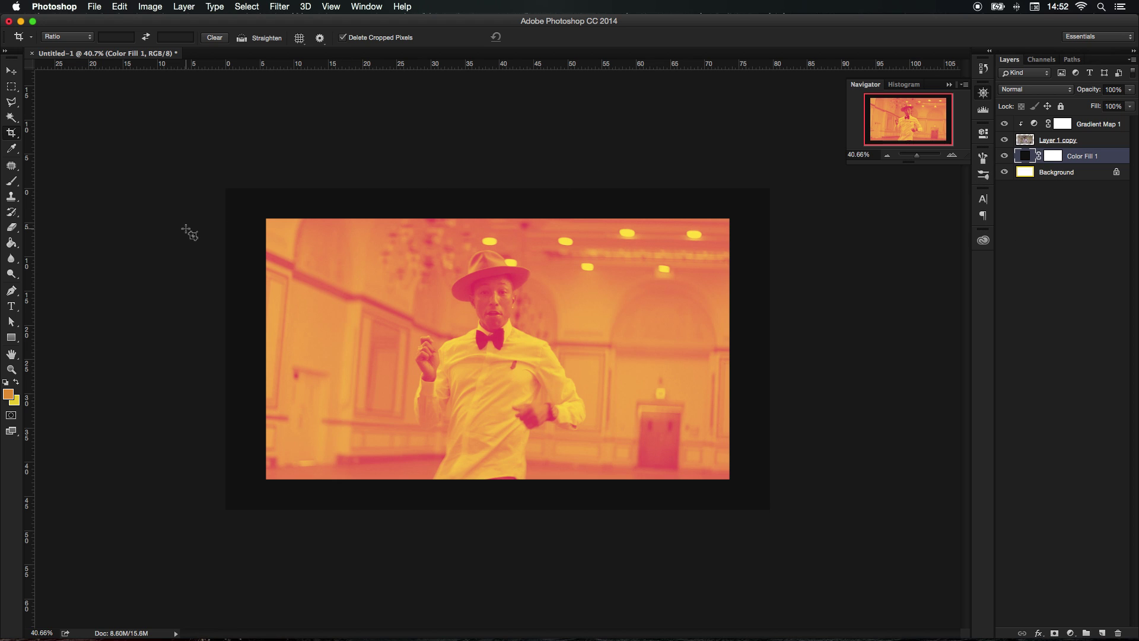
Step: Deselect layers and crop outward to add more dark border above and below the photo
left_click(1031, 312)
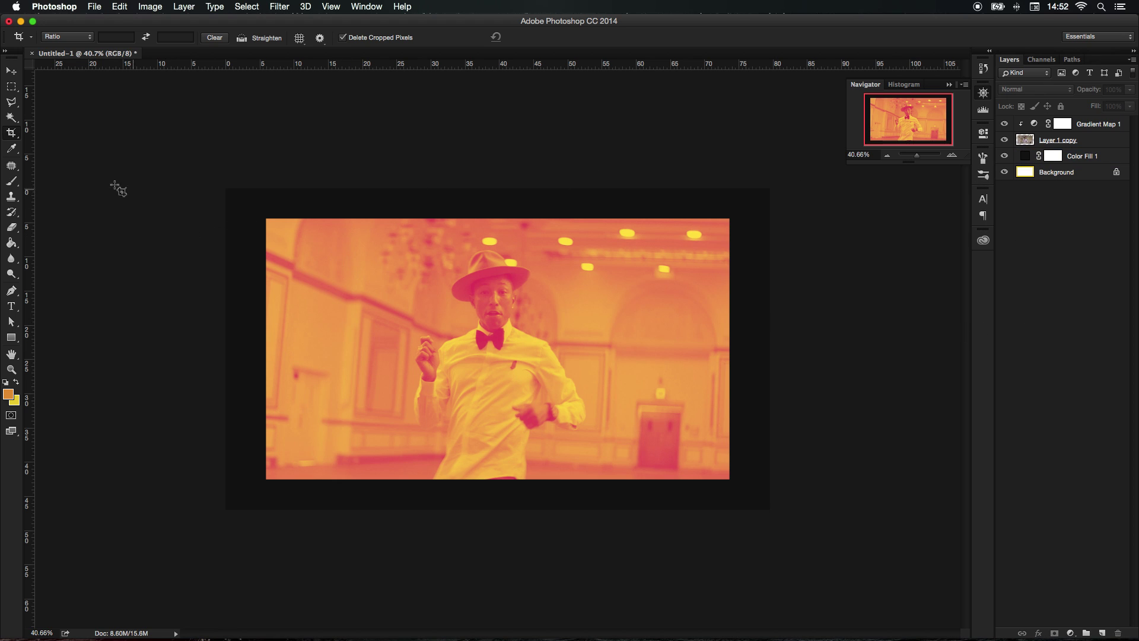
left_click(20, 136)
left_click_drag(497, 190, 498, 183)
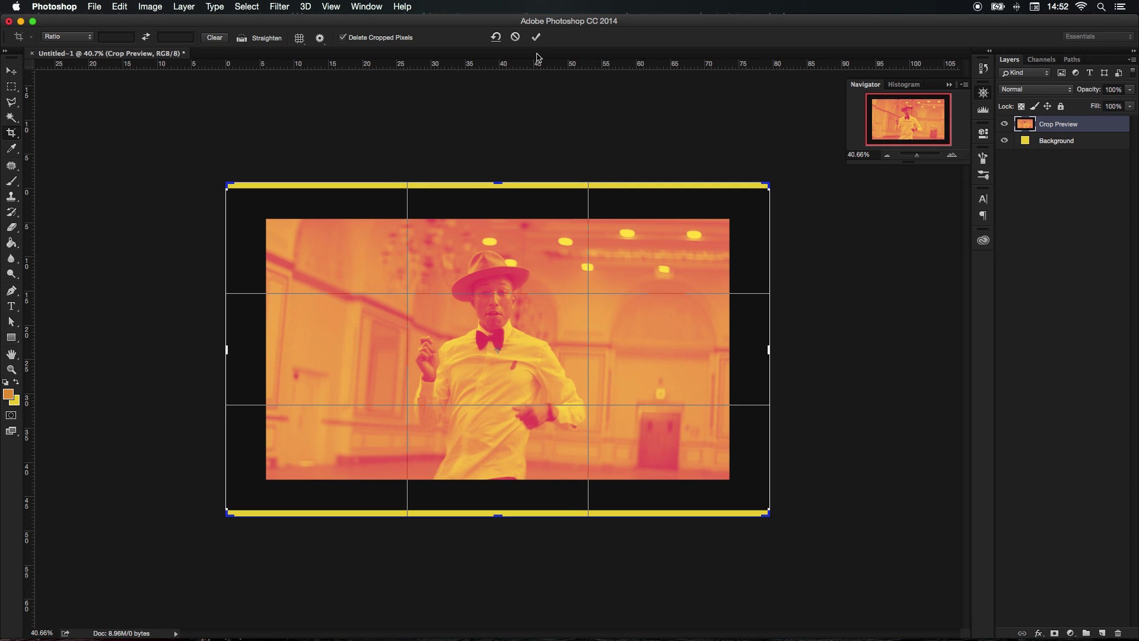
left_click(536, 36)
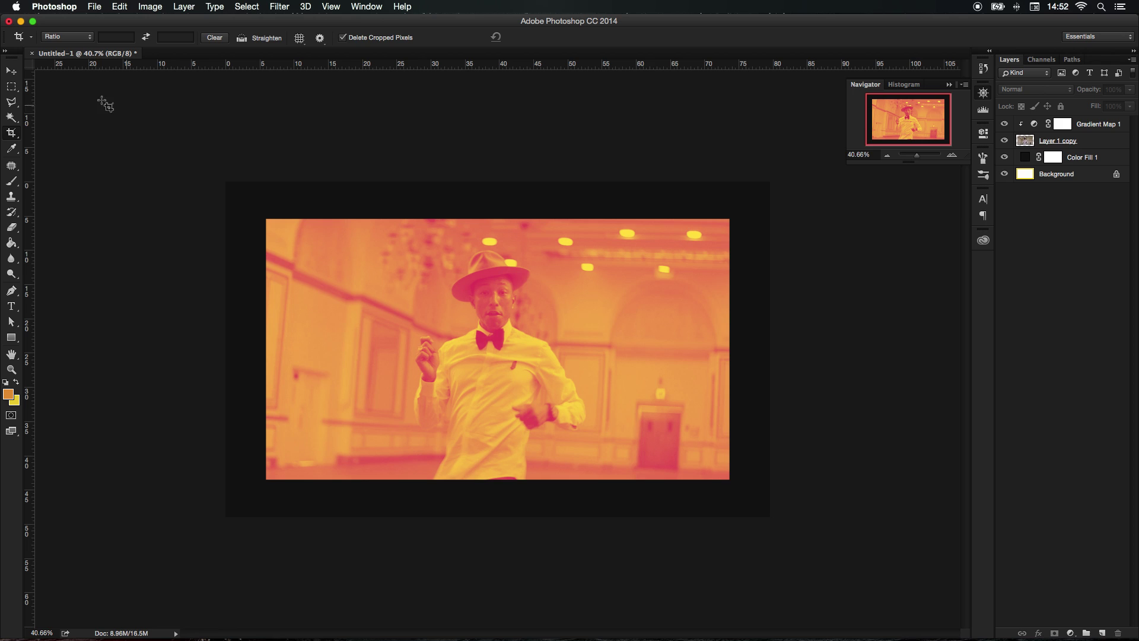
left_click(11, 70)
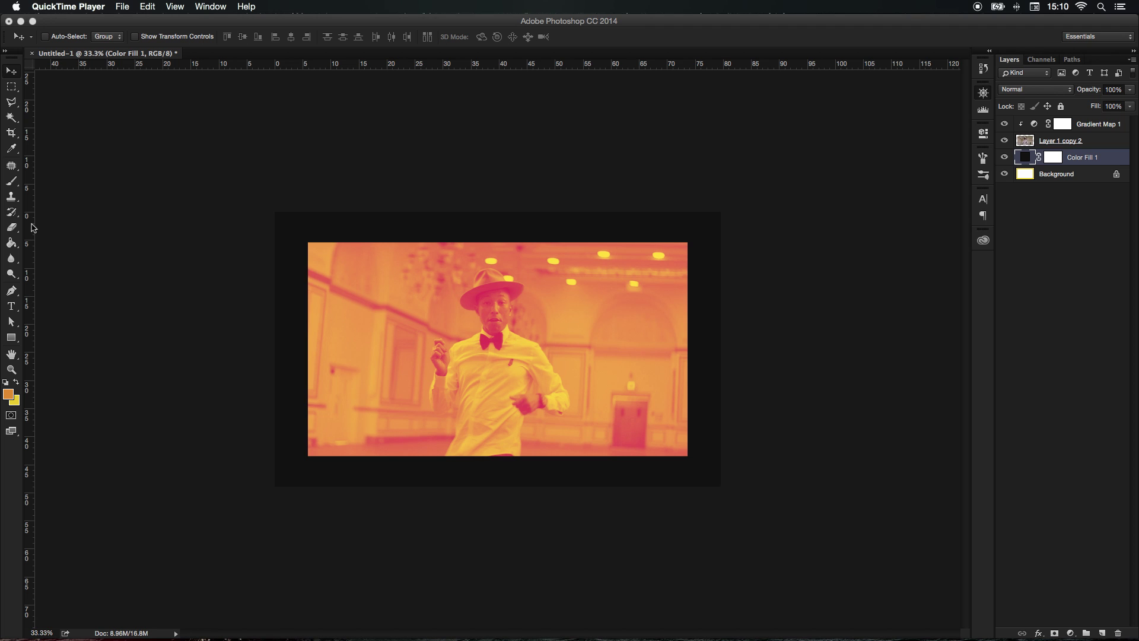
Step: Drag guides to the photo's left, top, right and bottom edges, then zoom in
left_click(1090, 143)
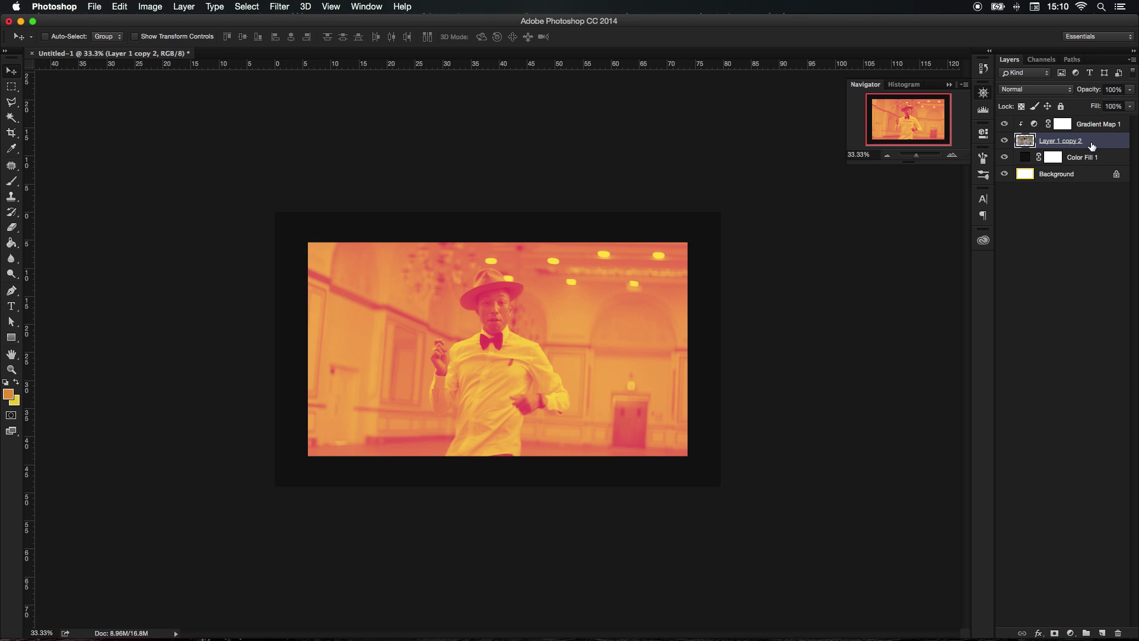
left_click_drag(28, 242, 307, 262)
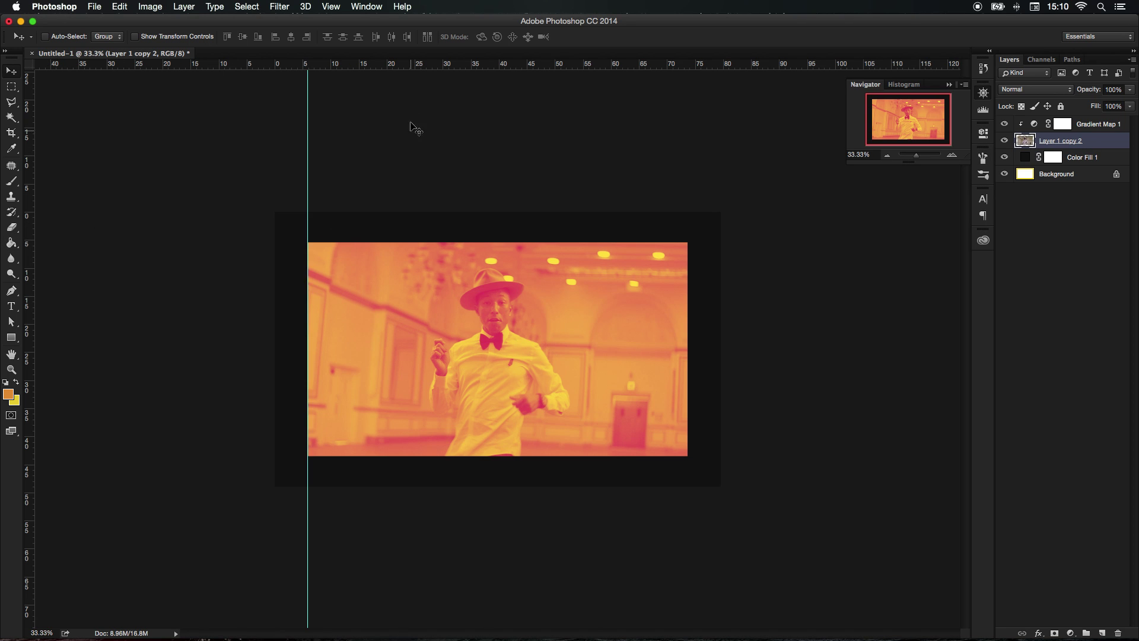
left_click_drag(413, 66, 414, 242)
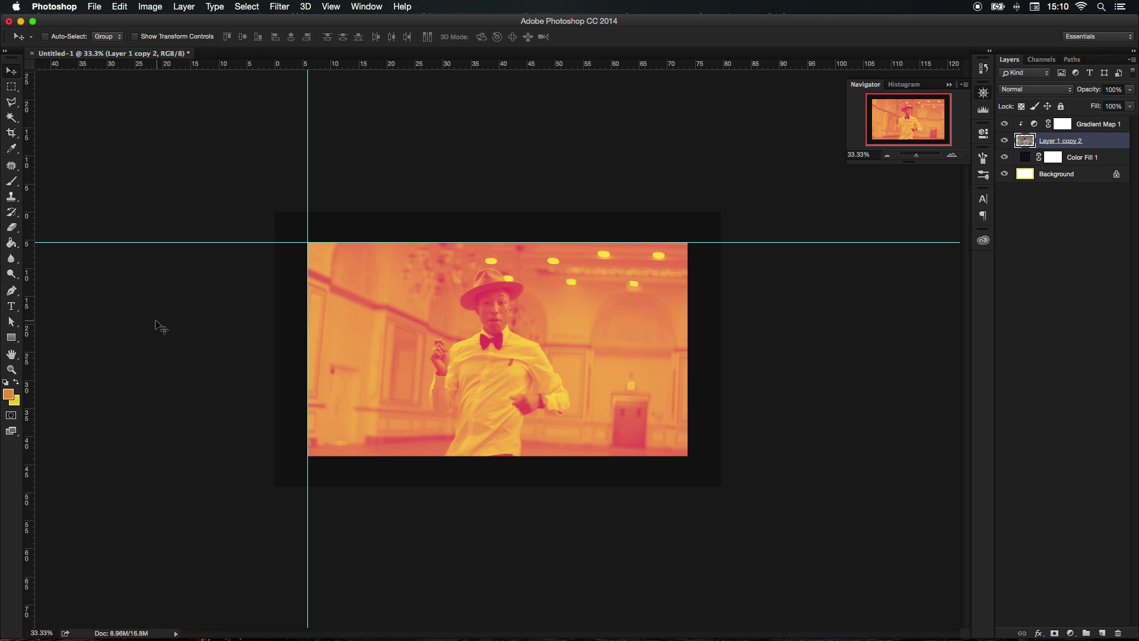
left_click_drag(26, 335, 687, 332)
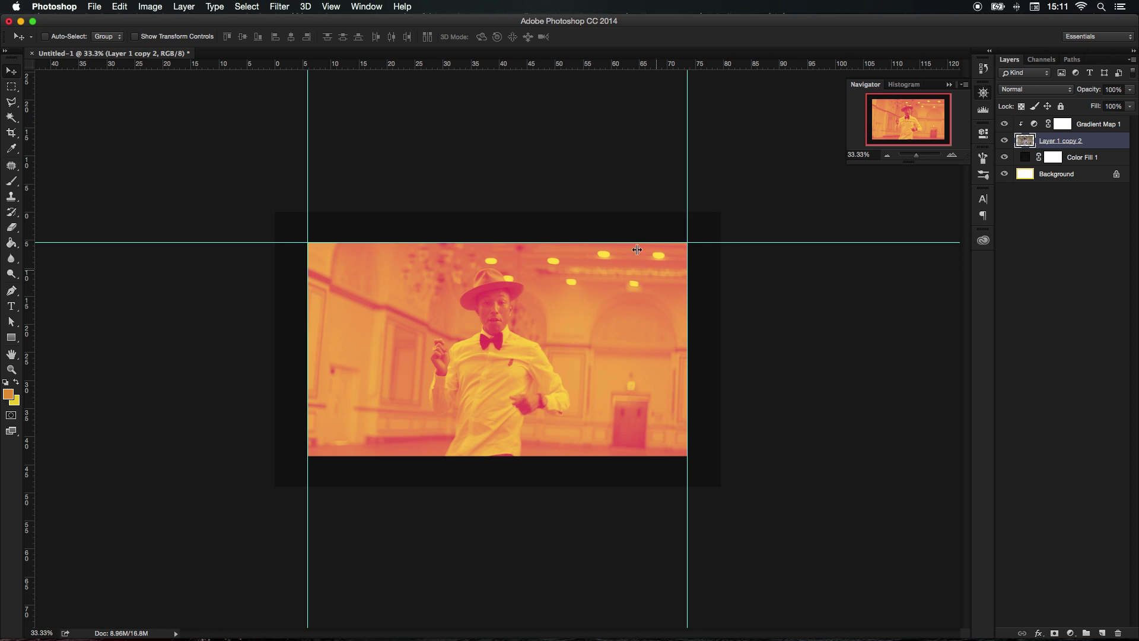
left_click_drag(526, 66, 541, 455)
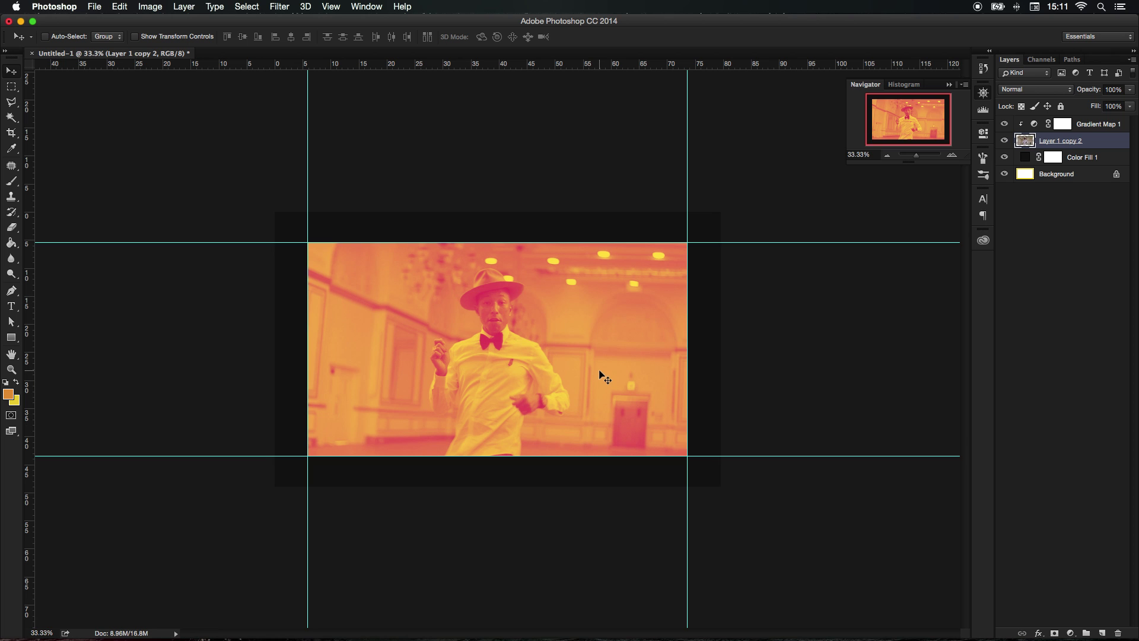
left_click(951, 155)
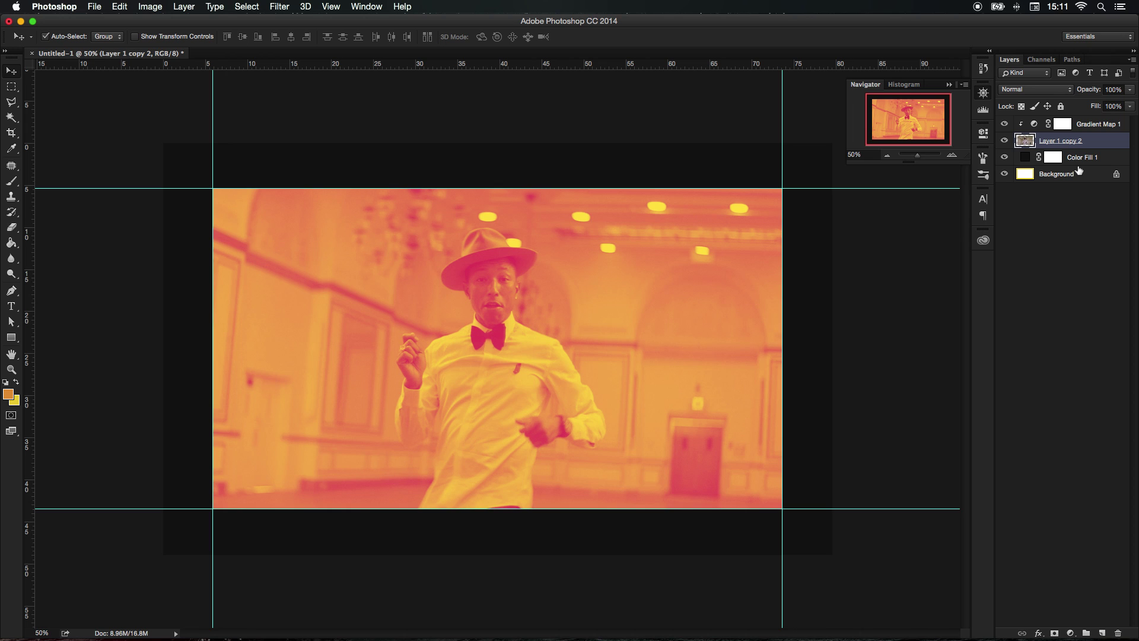
Step: Duplicate the photo layer and start a Pen shape with the first drip at the left
key("super+j")
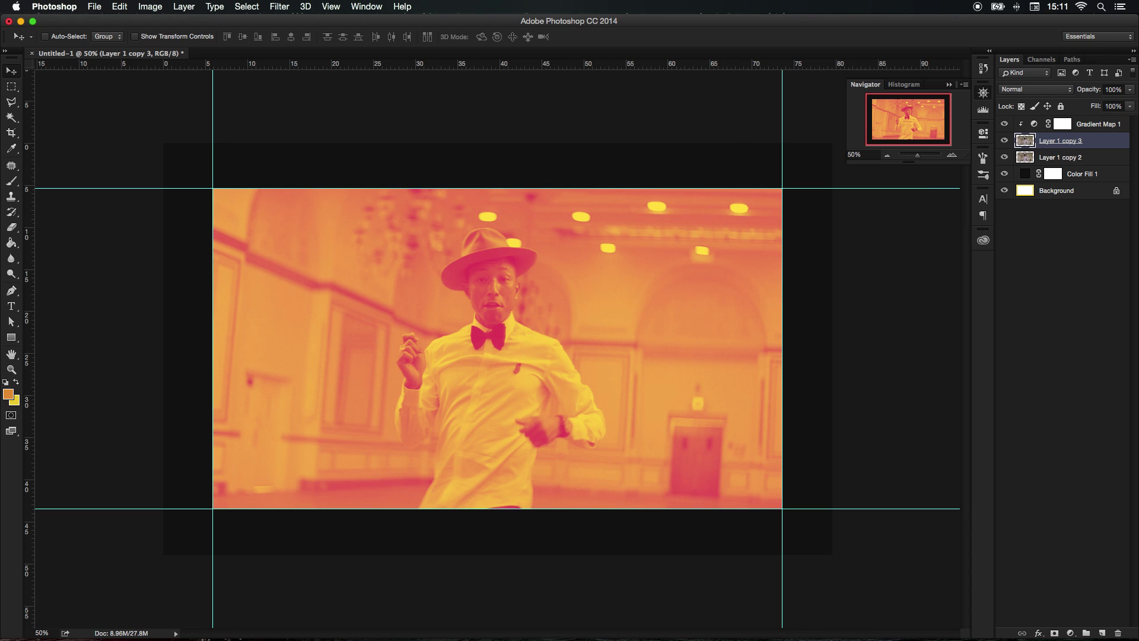
left_click(12, 291)
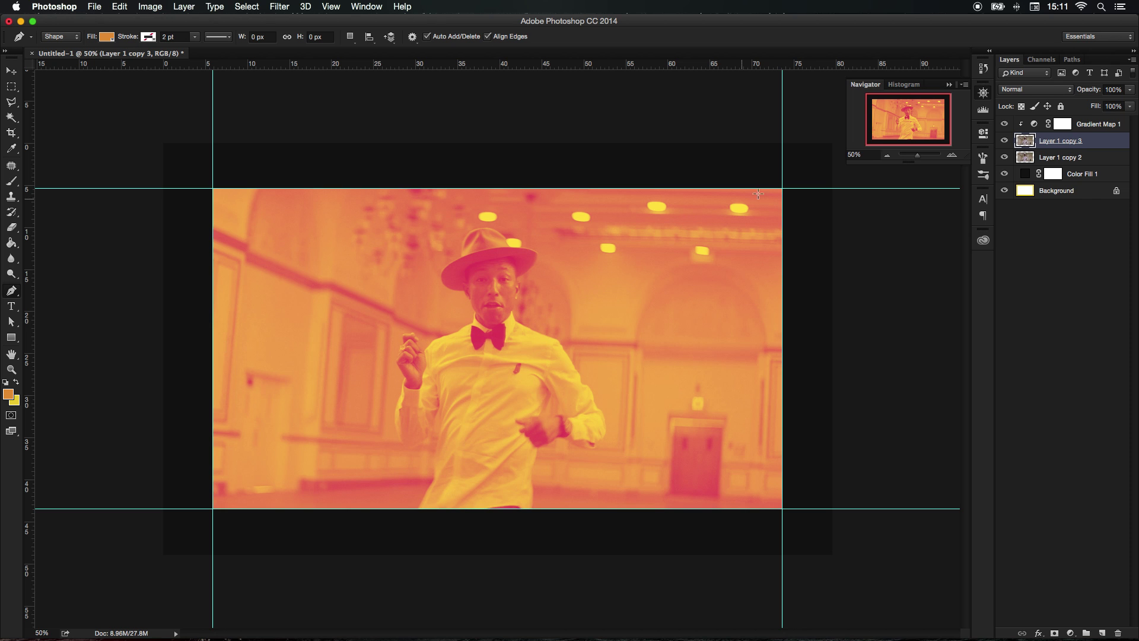
left_click(952, 155)
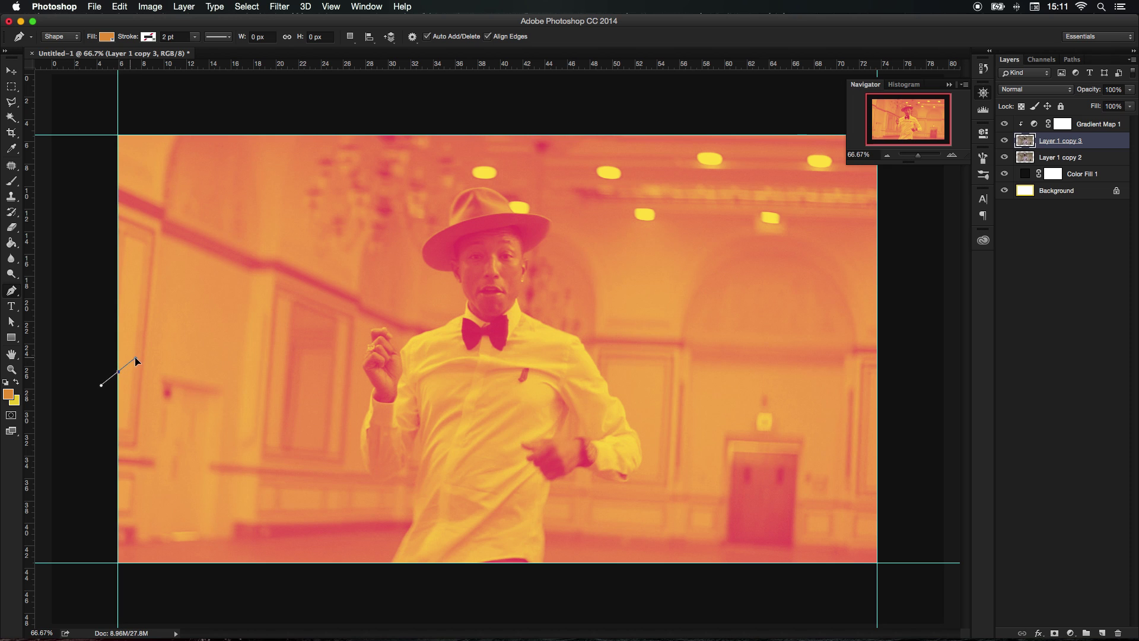
left_click_drag(118, 352, 216, 460)
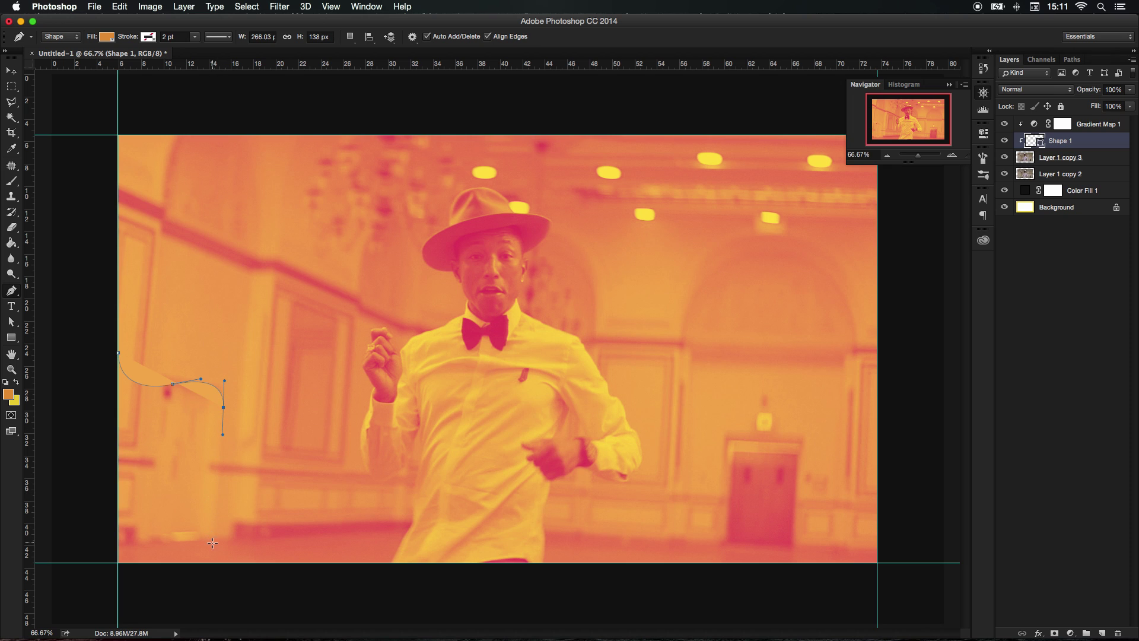
left_click(216, 531)
left_click_drag(217, 544, 234, 504)
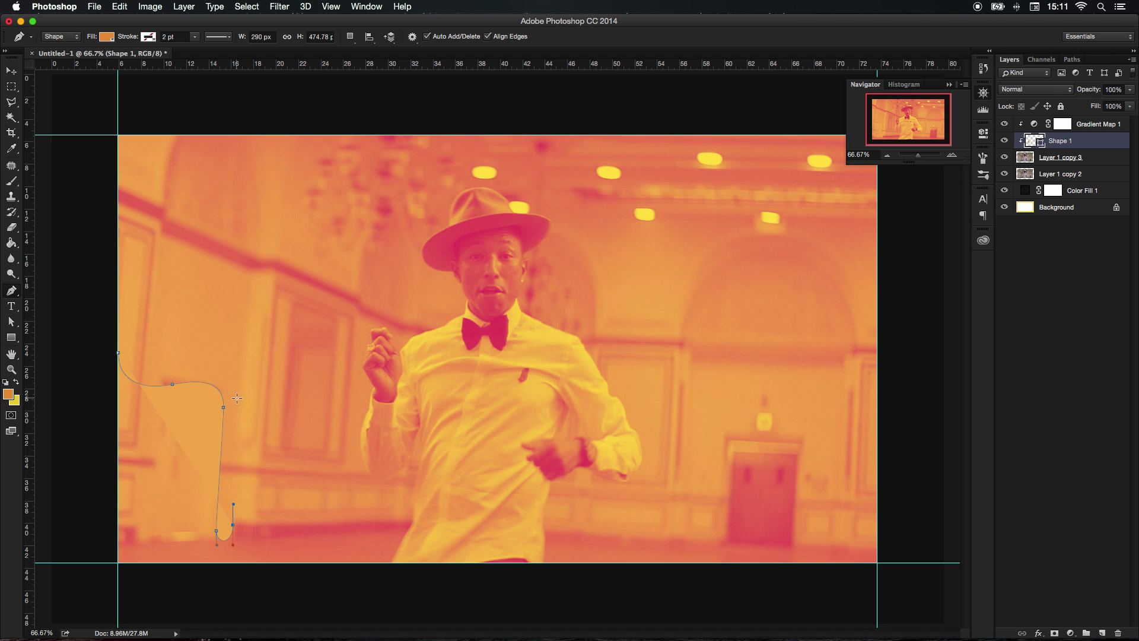
left_click_drag(236, 407, 240, 375)
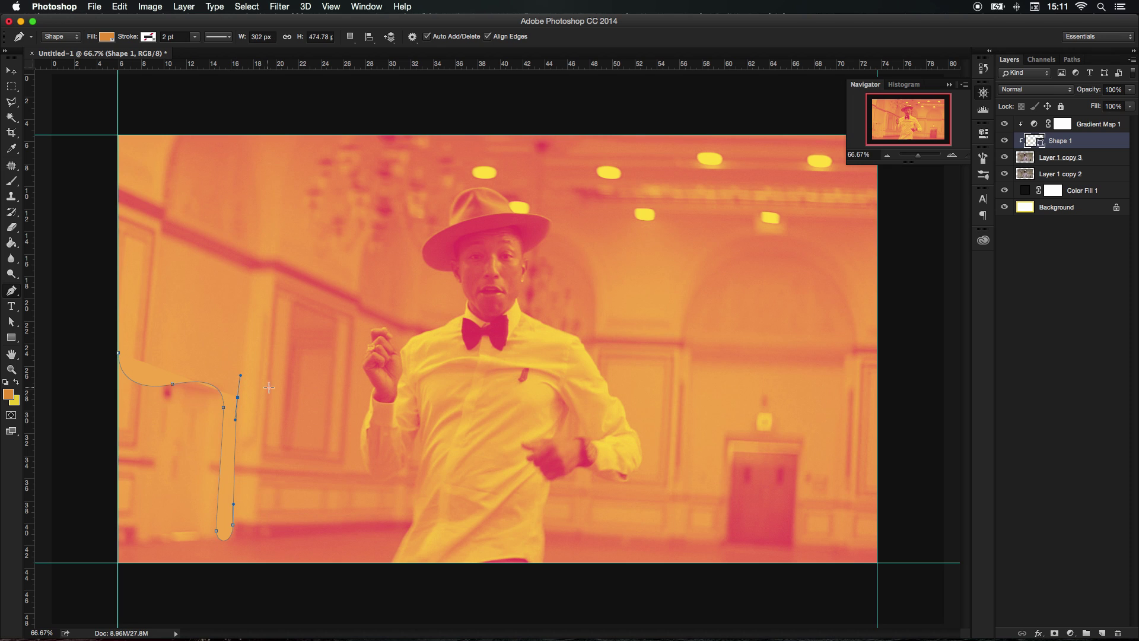
left_click_drag(269, 390, 269, 407)
left_click_drag(268, 466, 456, 396)
Step: Continue the wavy drip edge across the photo and form a third drip on the right
key("super+z")
left_click_drag(310, 370, 349, 371)
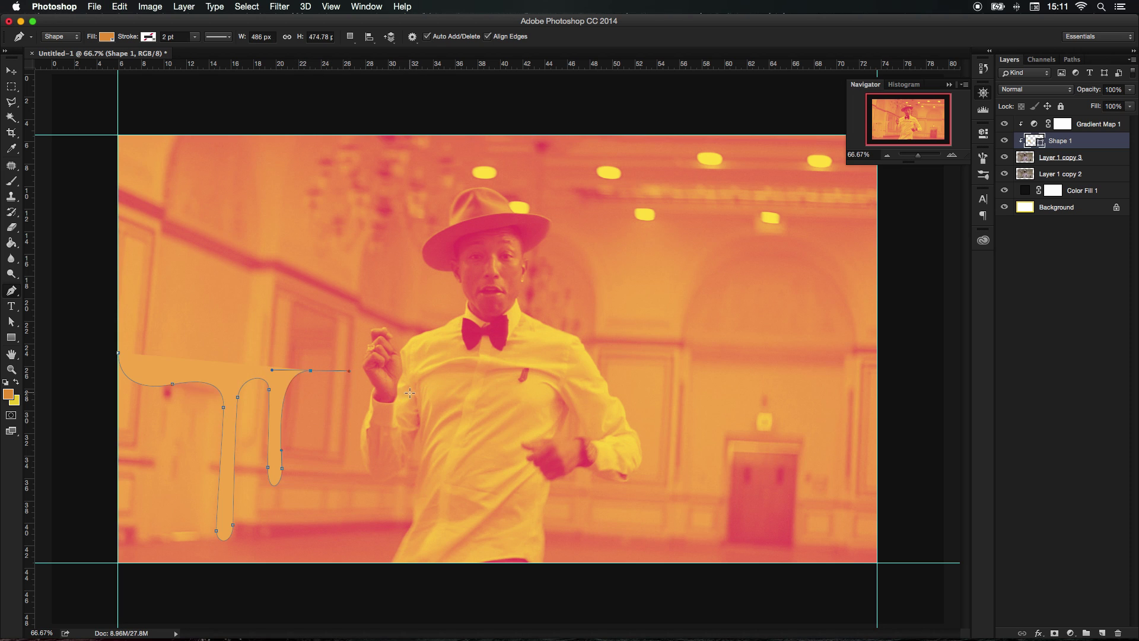
left_click_drag(409, 393, 446, 393)
left_click_drag(520, 380, 561, 376)
left_click_drag(644, 379, 670, 386)
left_click_drag(665, 429, 665, 449)
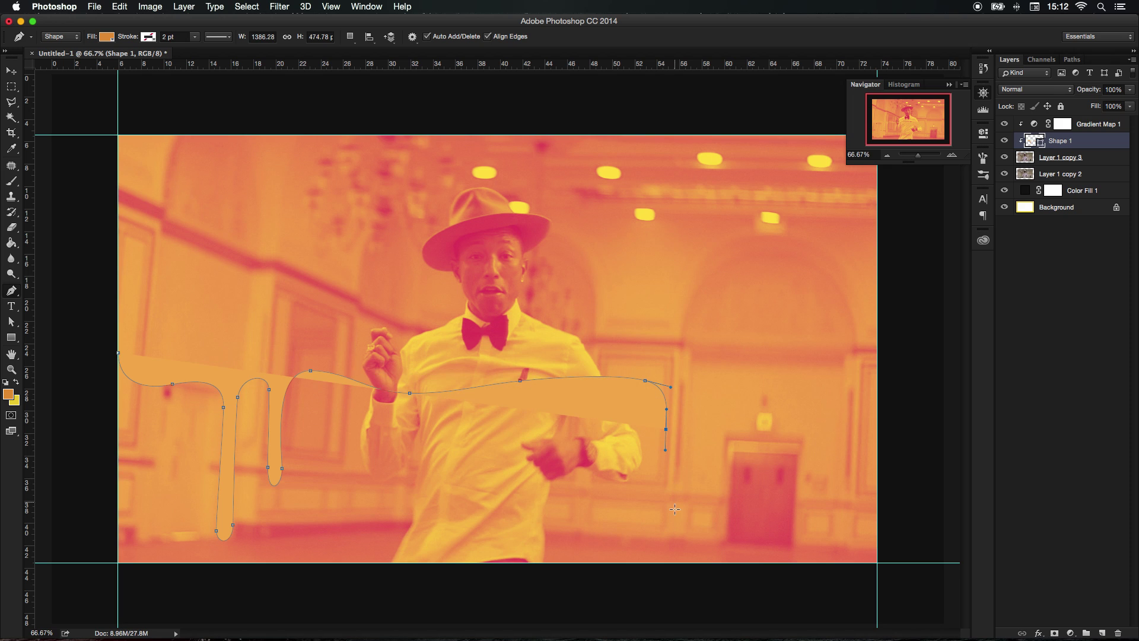
left_click_drag(669, 530, 680, 497)
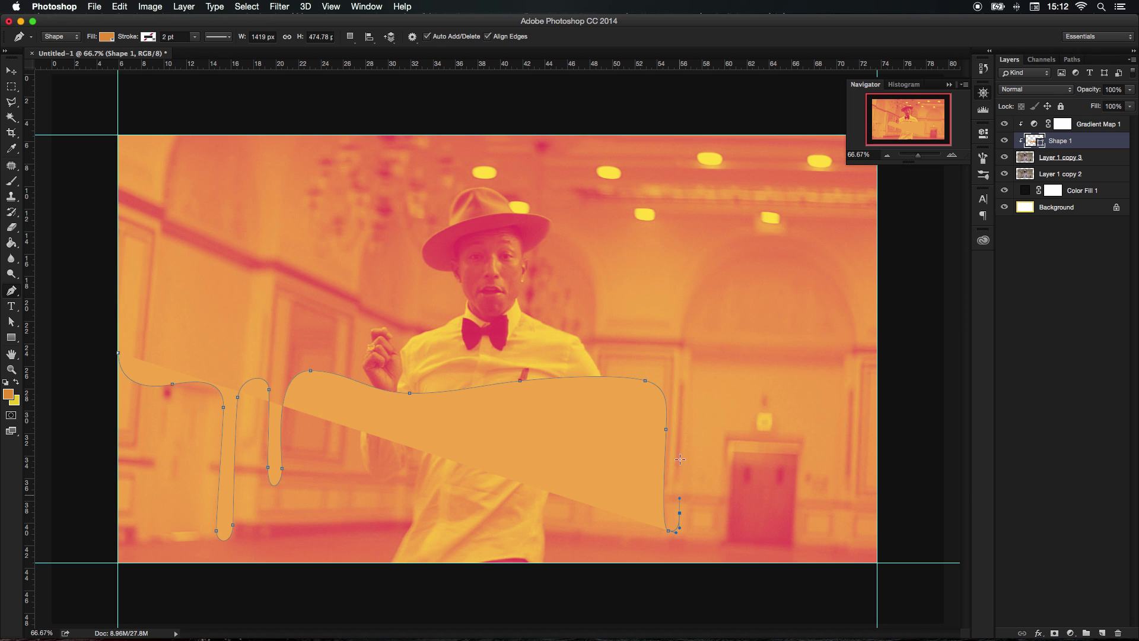
left_click_drag(686, 398, 877, 357)
key("super+z")
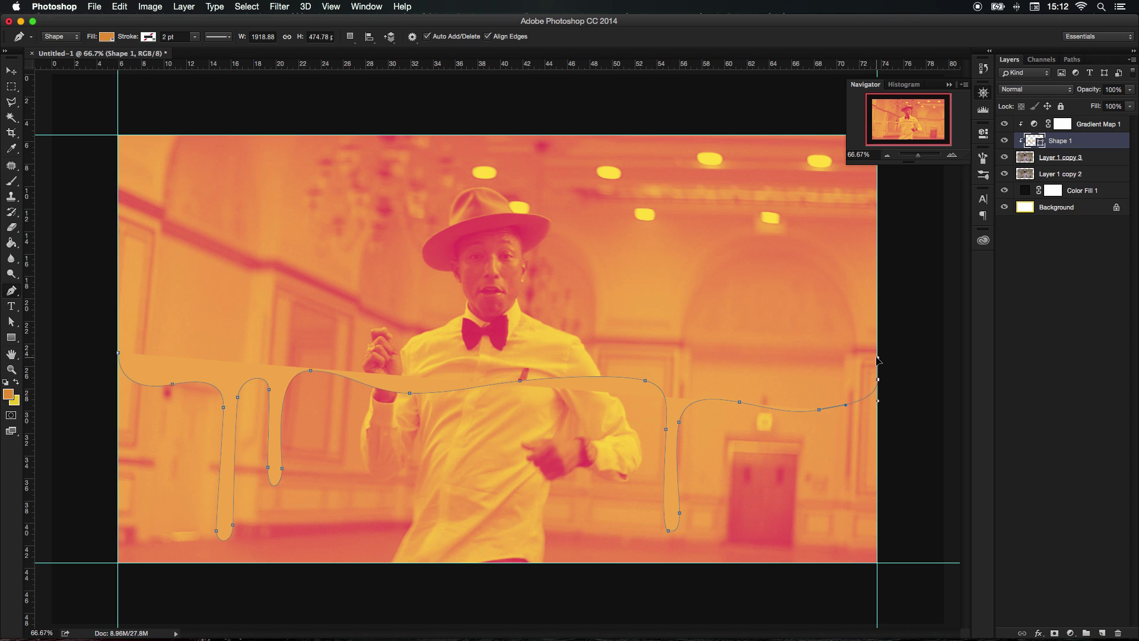
Step: Close the goo shape past the right edge, along below the bottom and up the left side
left_click(916, 403)
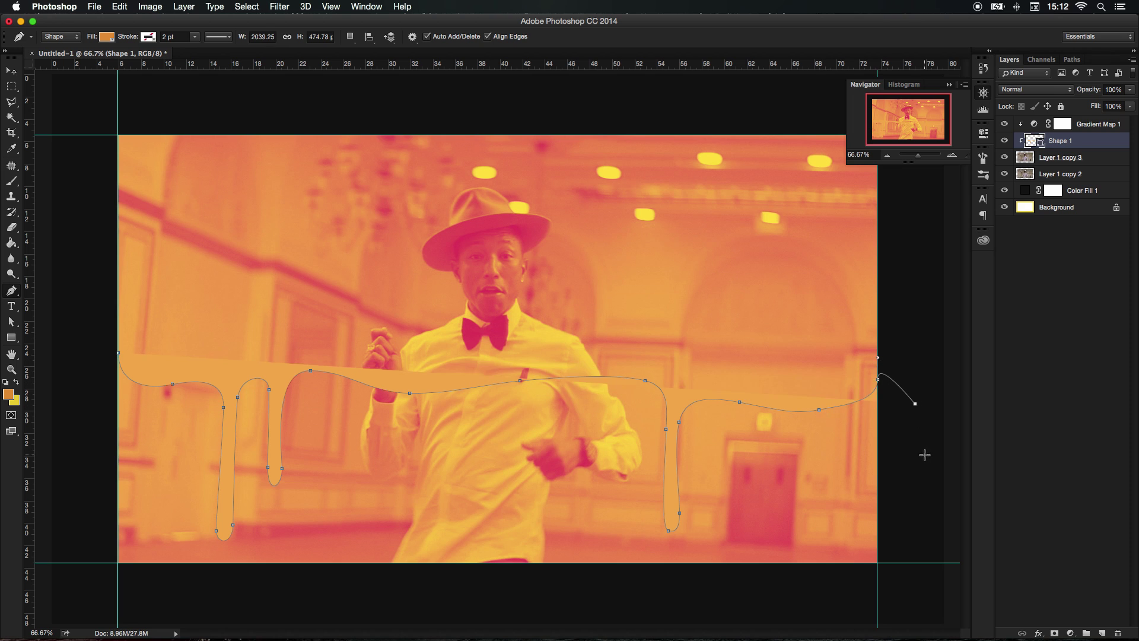
left_click(924, 455)
left_click_drag(929, 562, 910, 589)
left_click(769, 609)
left_click(553, 596)
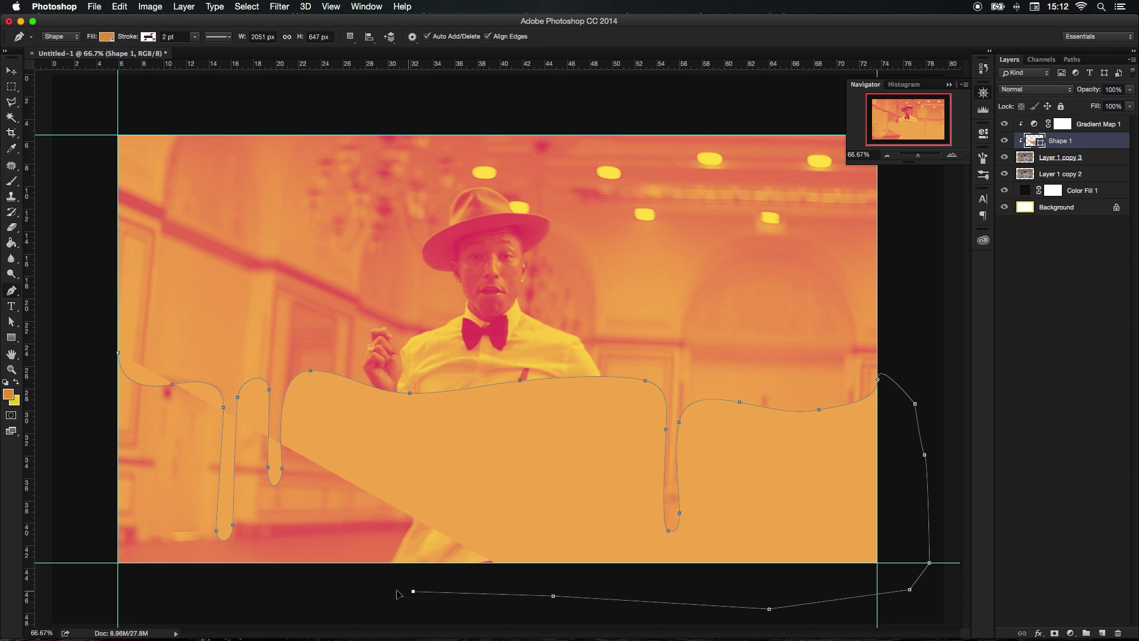
left_click(413, 591)
left_click(237, 586)
left_click(203, 585)
left_click(175, 583)
left_click(147, 583)
left_click(118, 583)
left_click(99, 580)
left_click_drag(80, 515, 80, 498)
left_click_drag(92, 414, 91, 408)
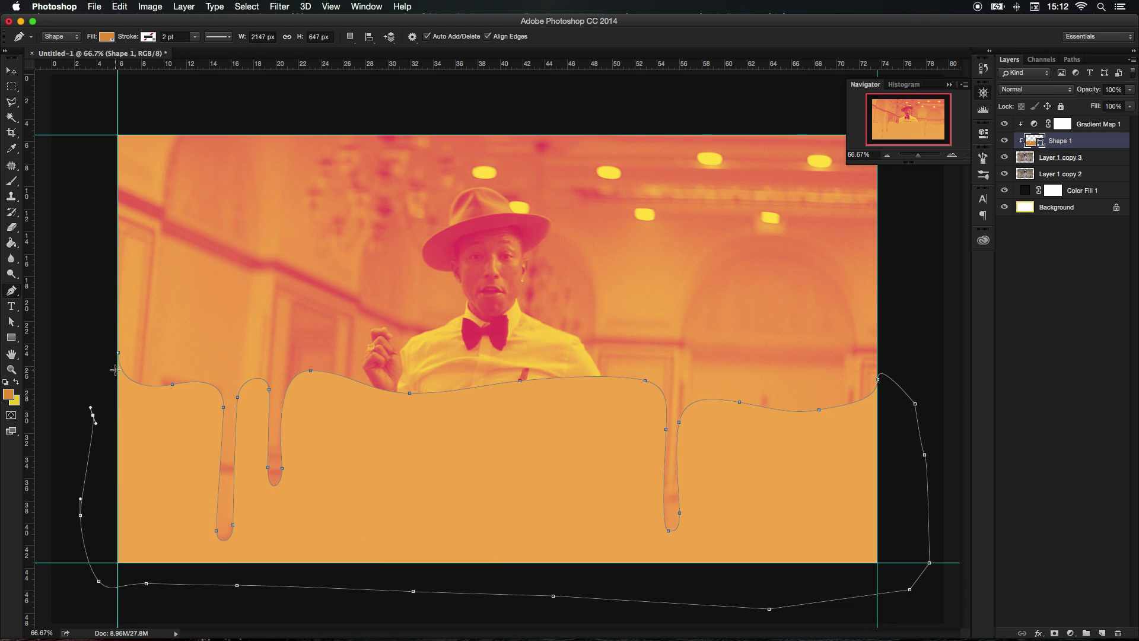
left_click(119, 354)
Step: Load the drip shape as a selection and use it as a layer mask on Layer 1 copy 3
left_click(1035, 144, "super")
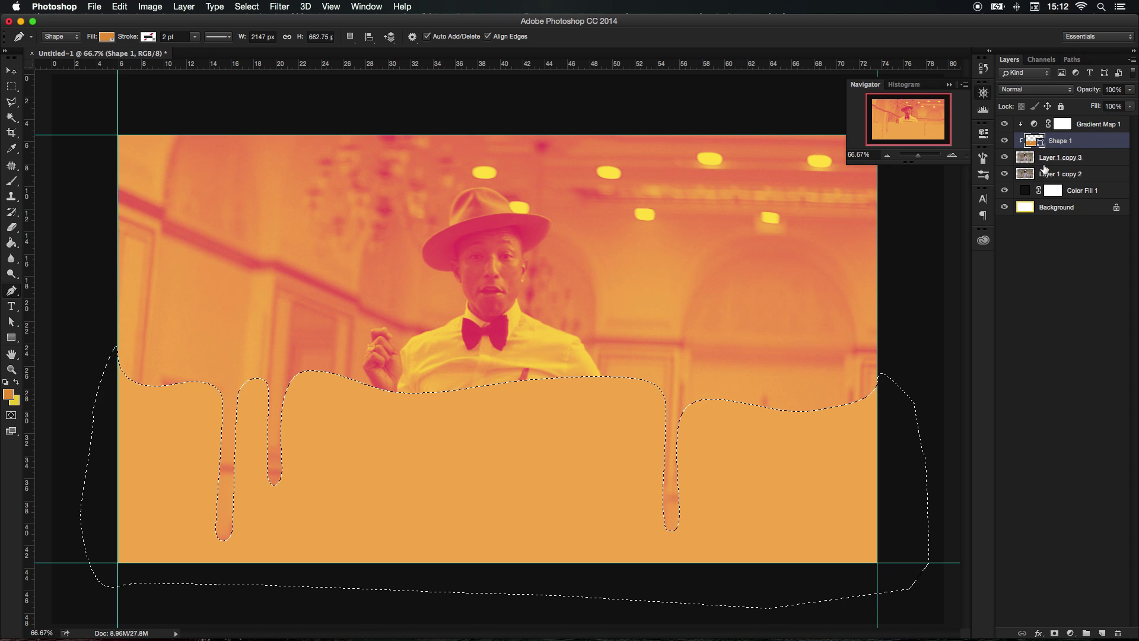
left_click(1052, 165)
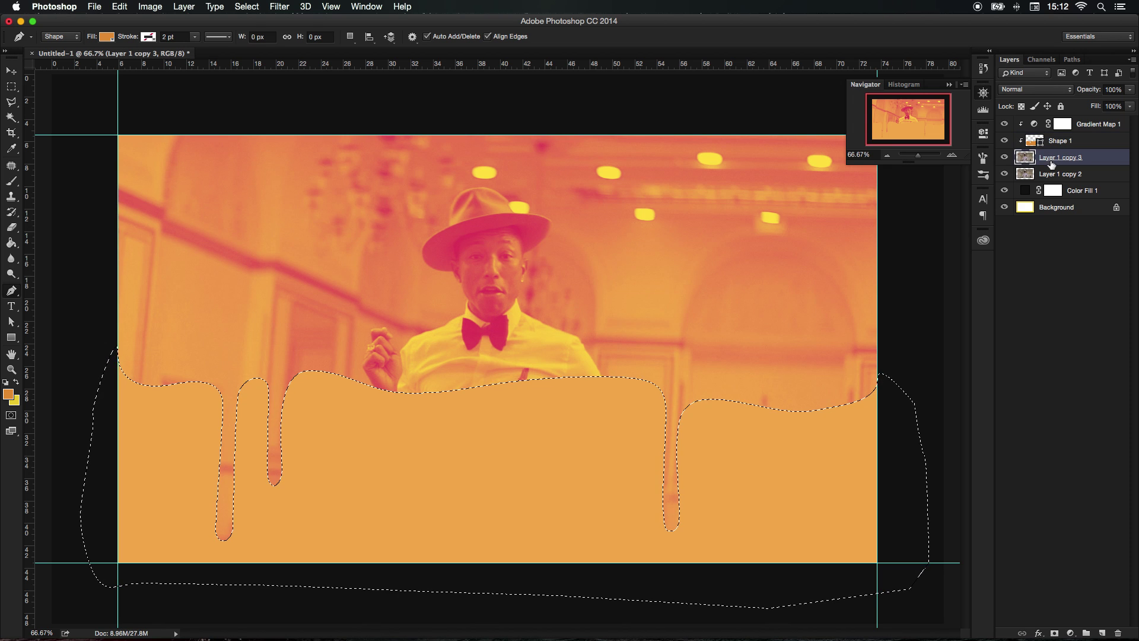
left_click(1055, 633)
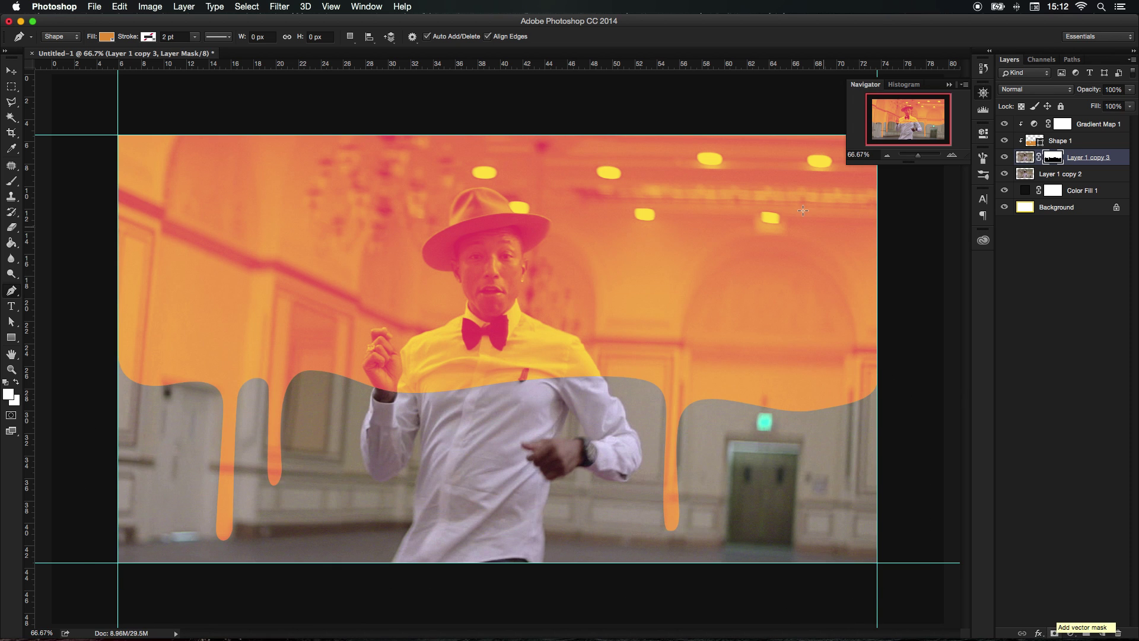
left_click(889, 156)
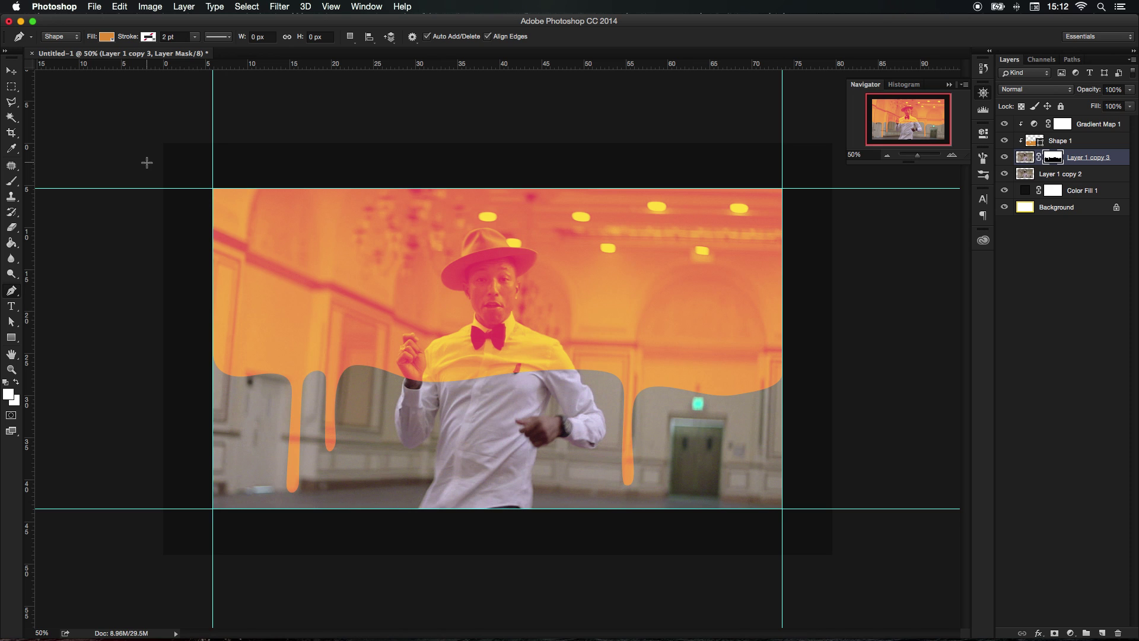
Step: Hide the guides and delete the Shape 1 layer
key("super+semicolon")
key("v")
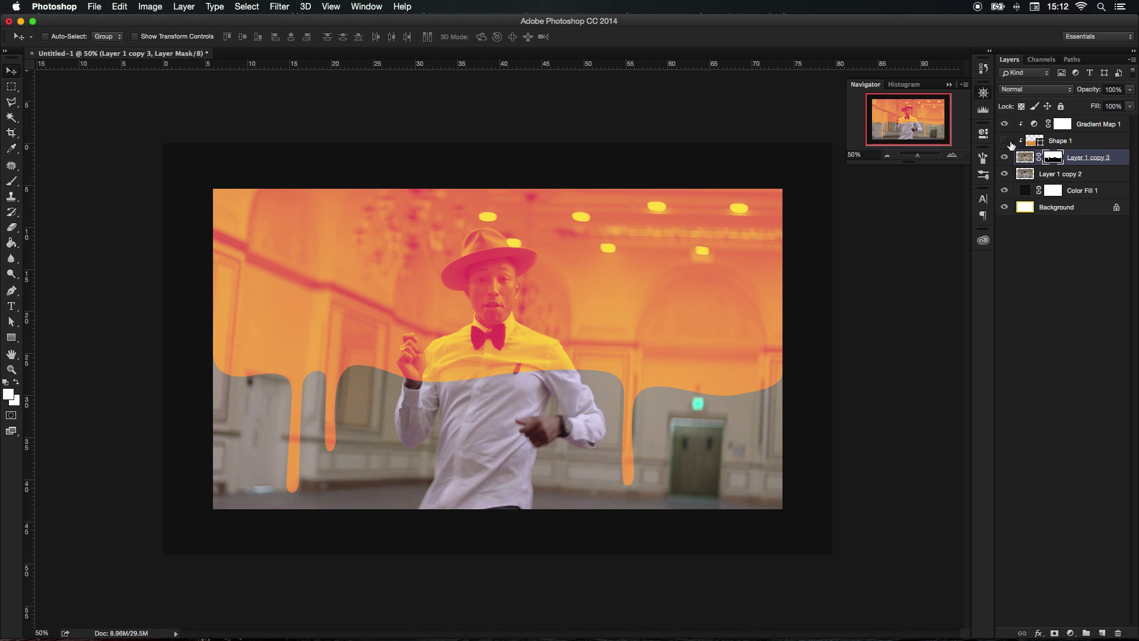
left_click(1059, 143)
key("Delete")
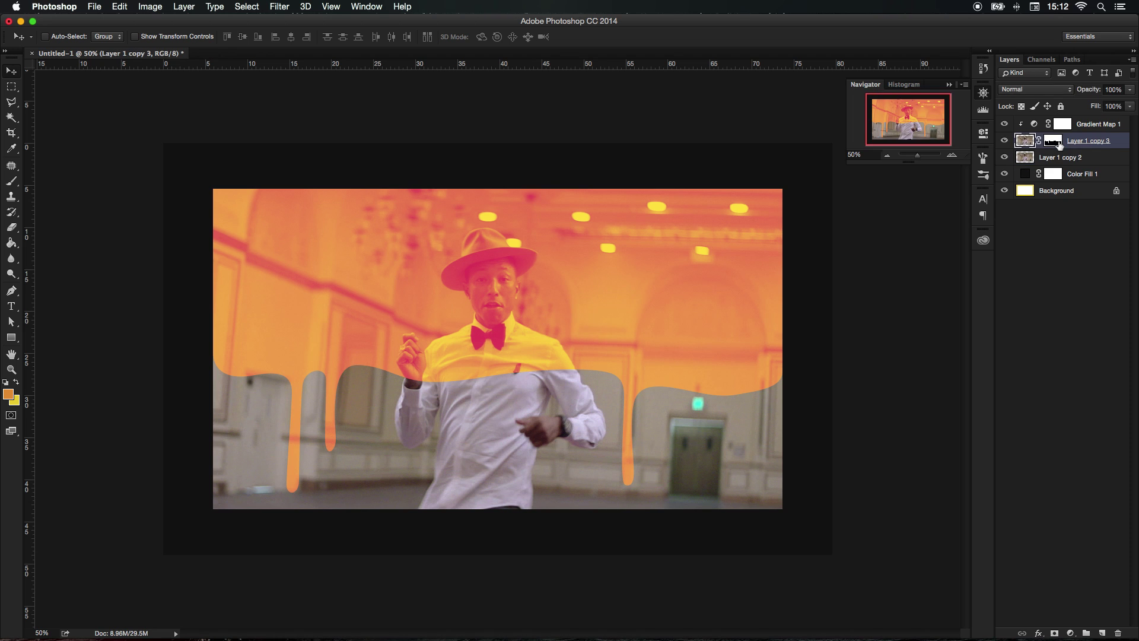
Step: Add a Black & White adjustment layer clipped to Layer 1 copy 2
left_click(1089, 158)
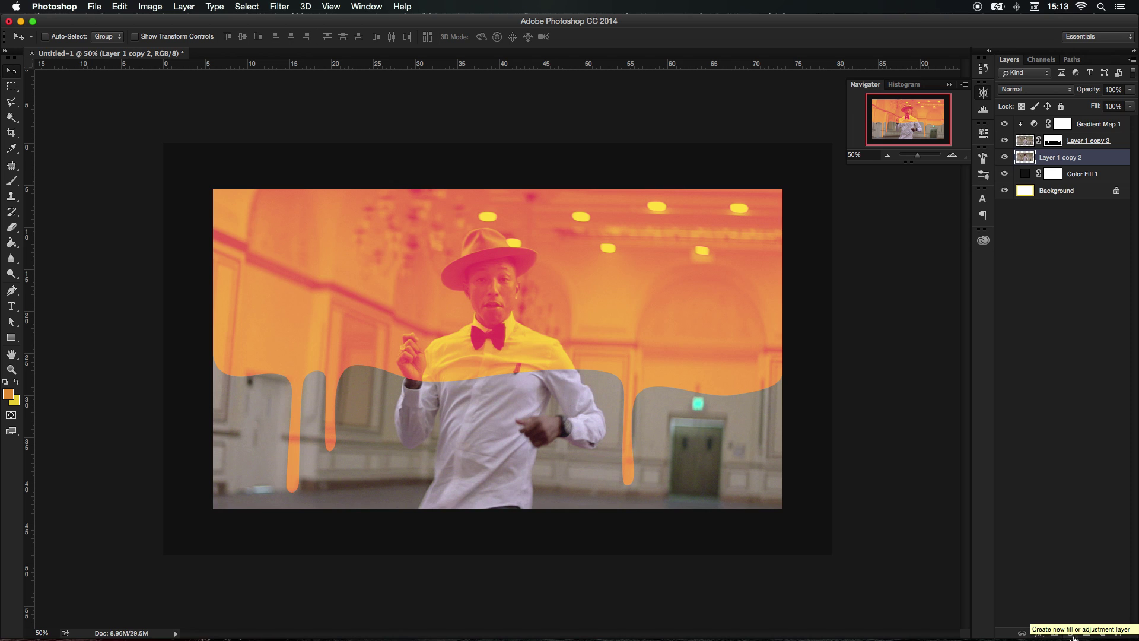
left_click(1073, 635)
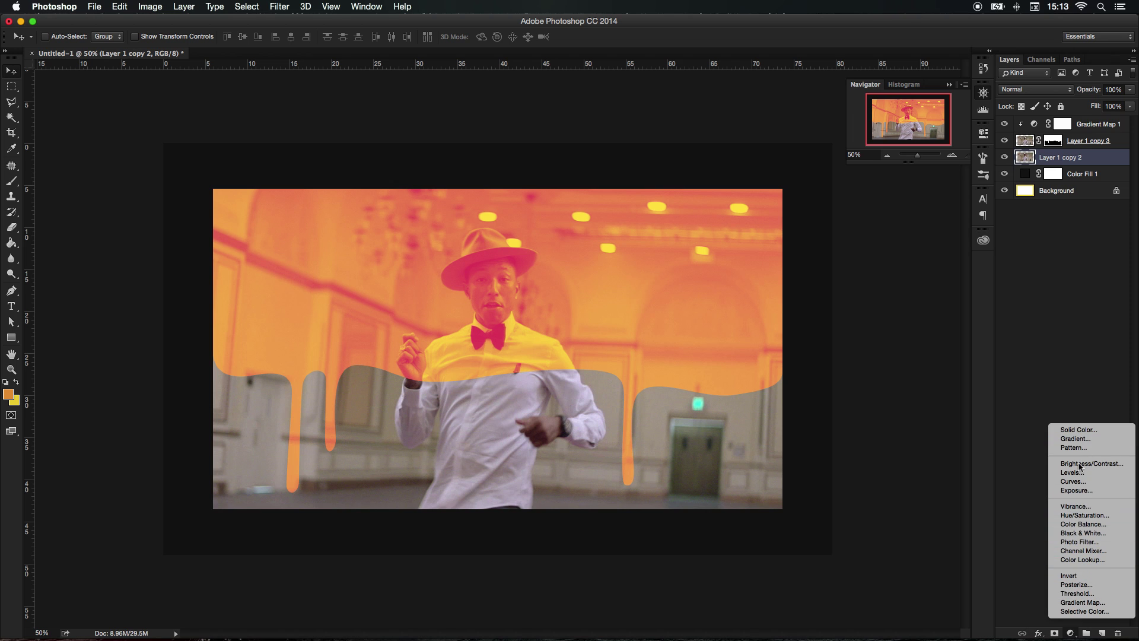
left_click(1079, 541)
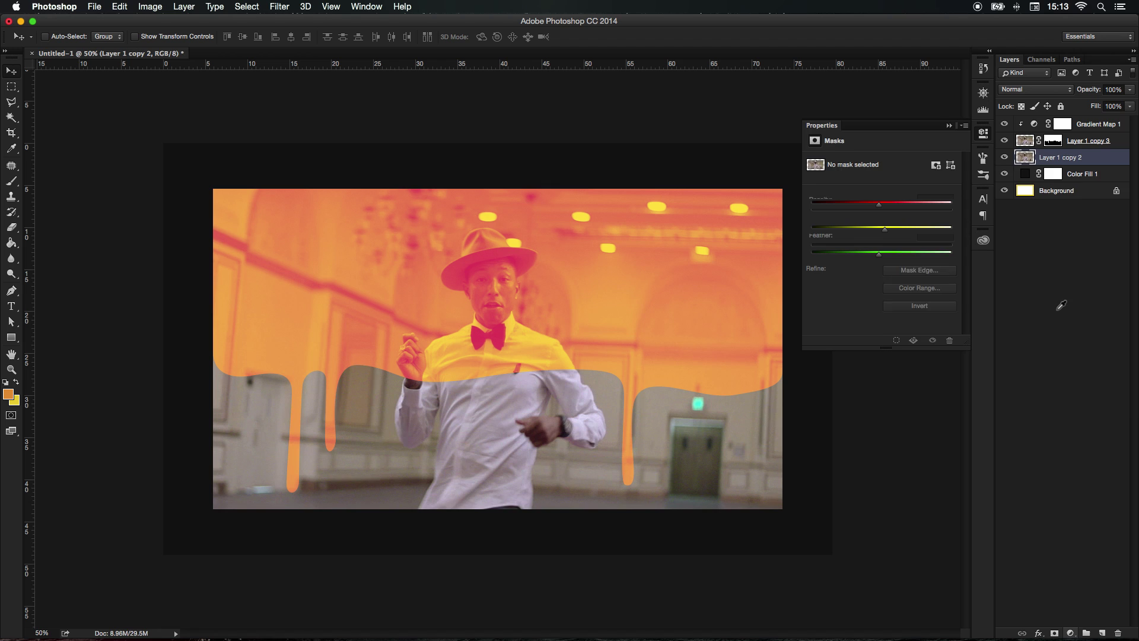
left_click_drag(1054, 168, 1077, 163)
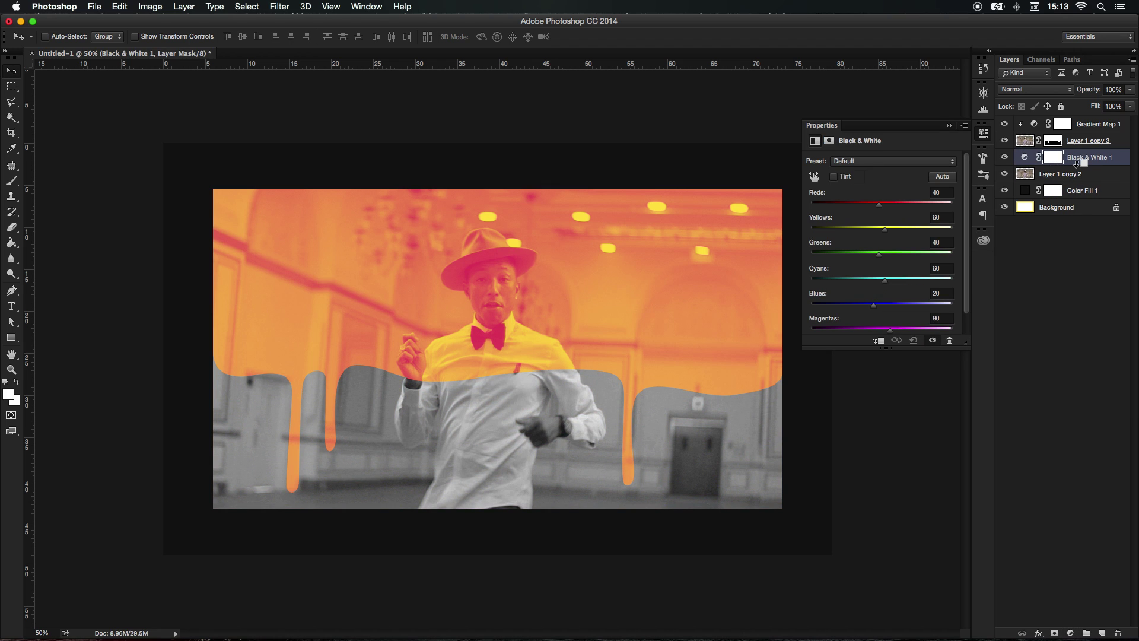
left_click(1077, 162, "alt")
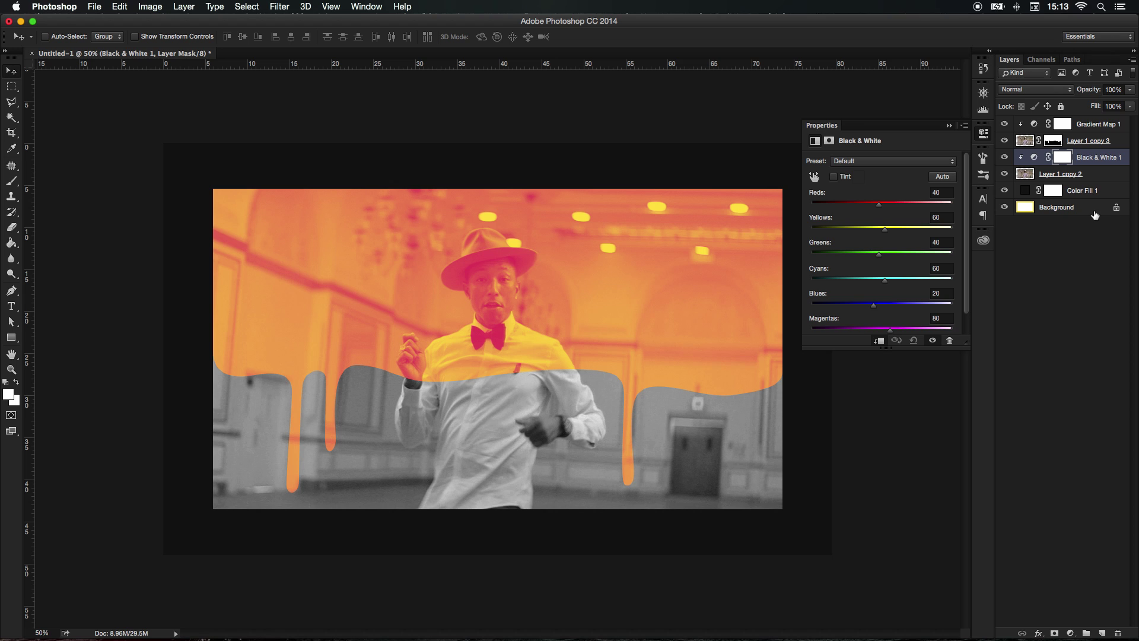
Step: Lower Layer 1 copy 2's opacity to 35%
left_click(1095, 176)
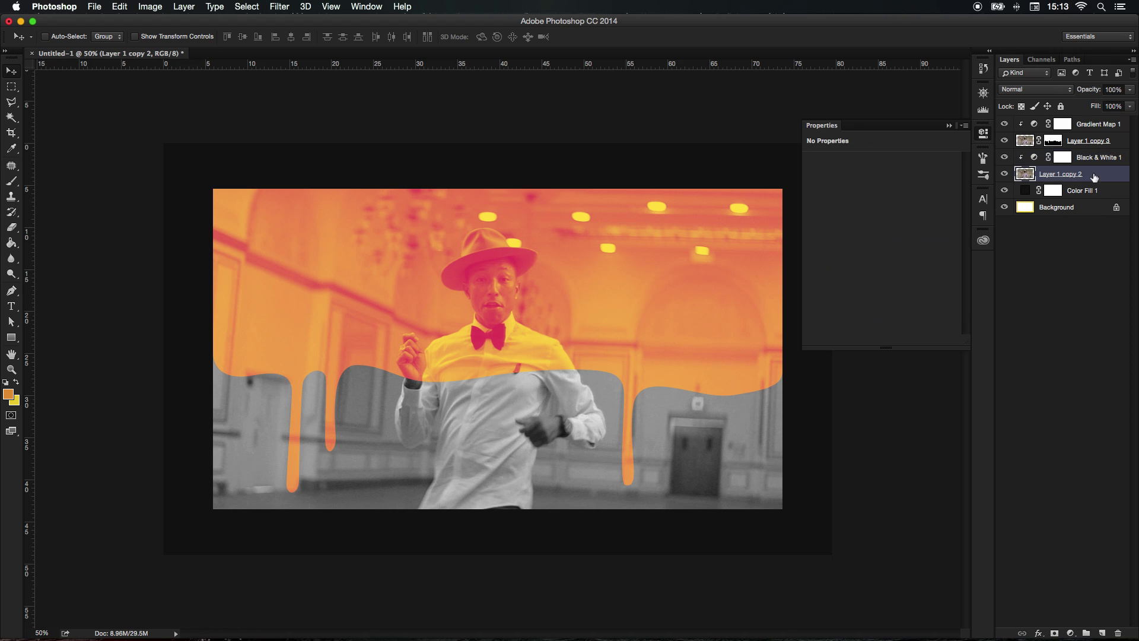
left_click(1130, 89)
left_click_drag(1112, 105, 1095, 107)
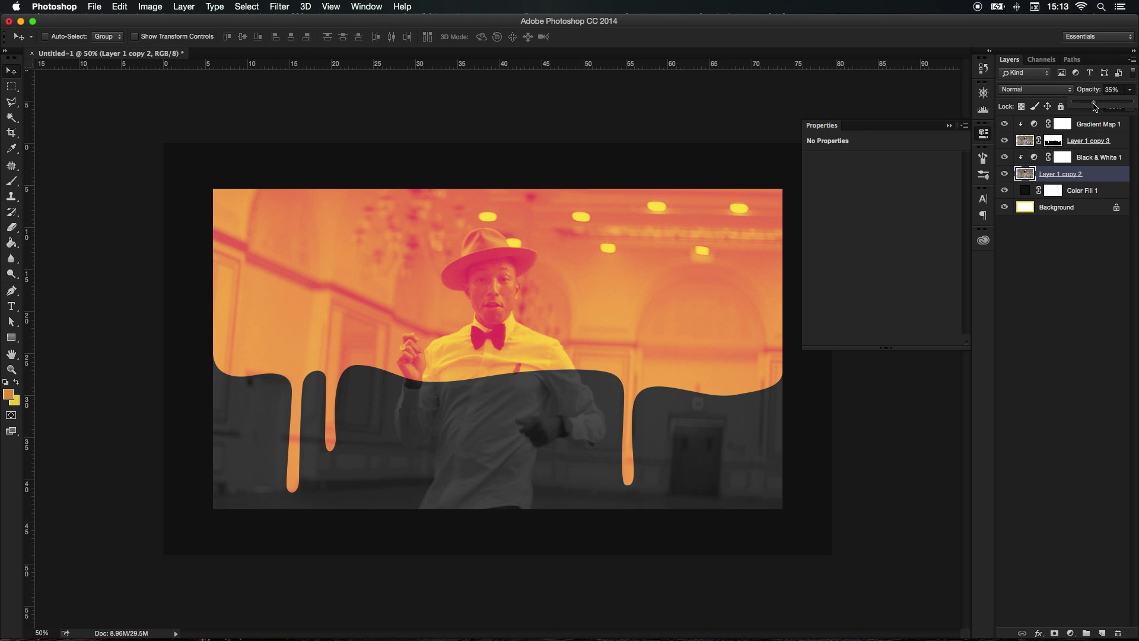
Step: Show the Navigator panel, zoom out and back to 50%, then select Gradient Map 1
left_click(983, 93)
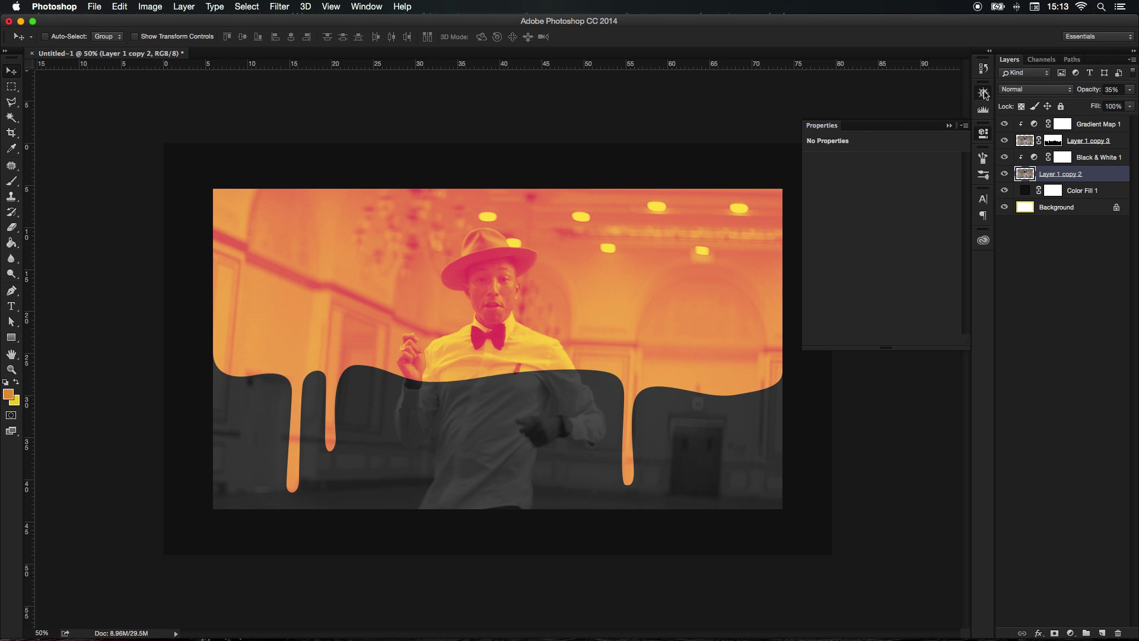
left_click(889, 155)
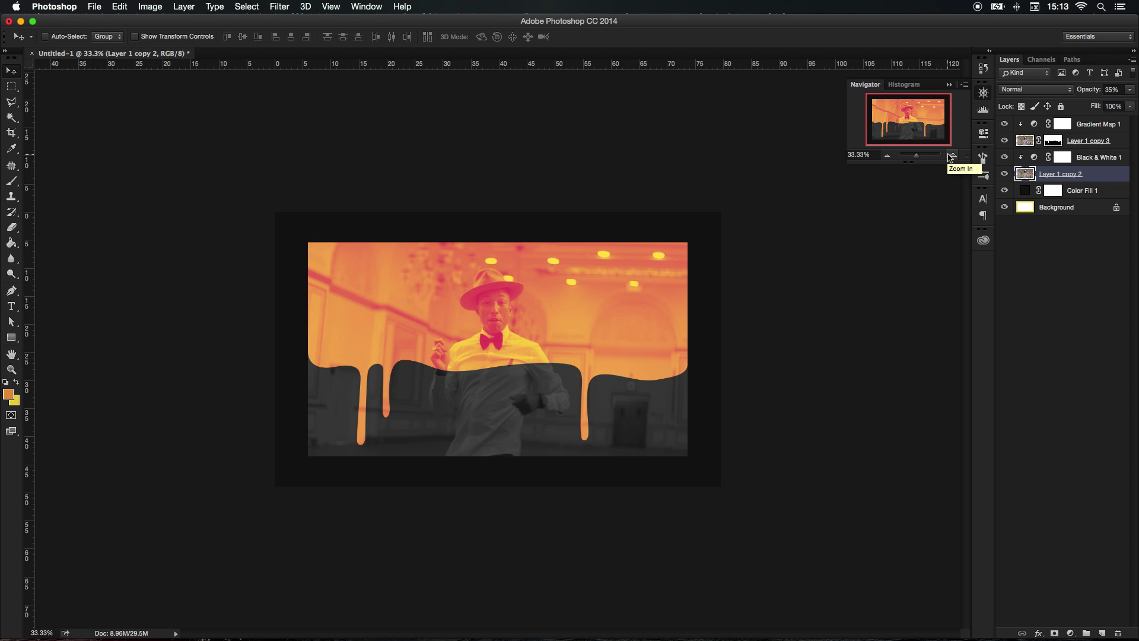
left_click(951, 156)
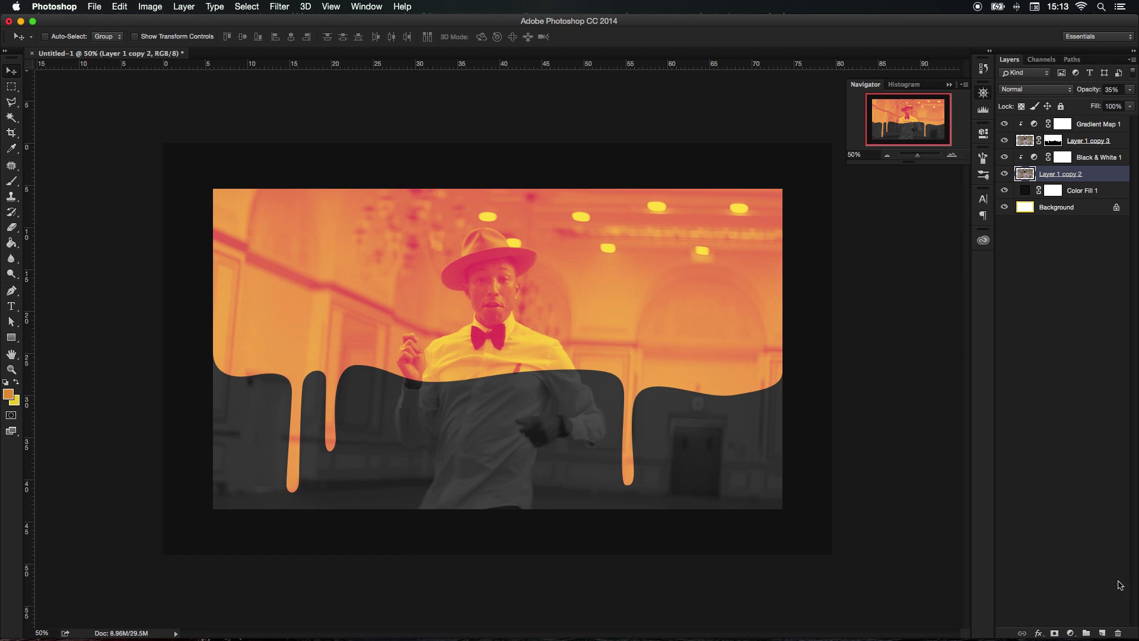
left_click(1102, 633)
key("super+z")
left_click(1068, 123)
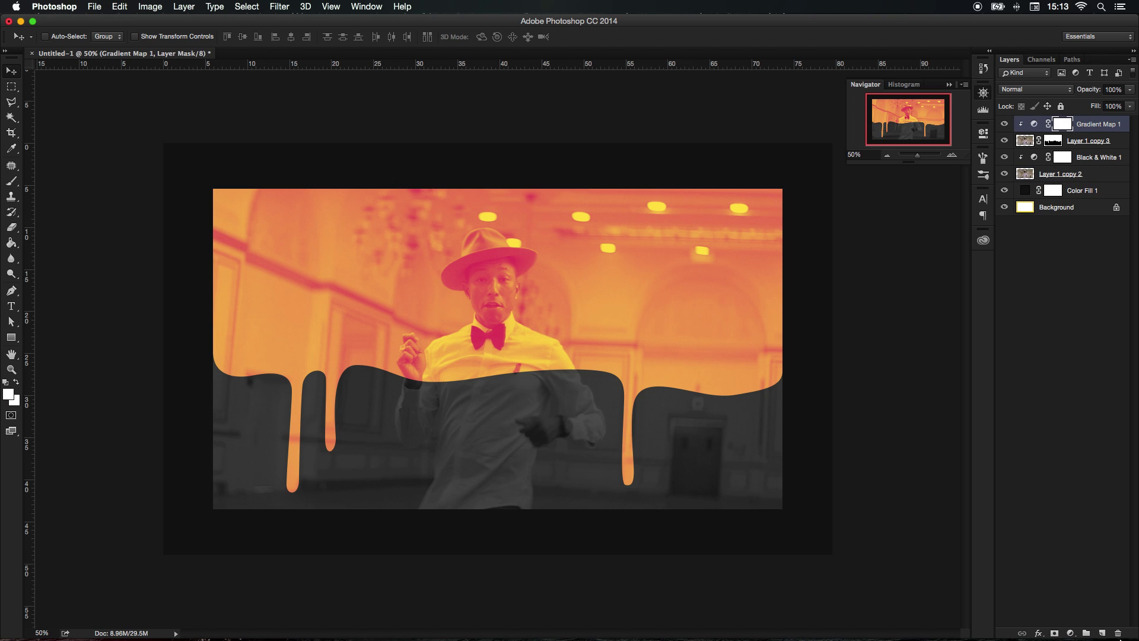
Step: On a new layer, type HONEY above the photo, aligned with its left edge
left_click(1102, 633)
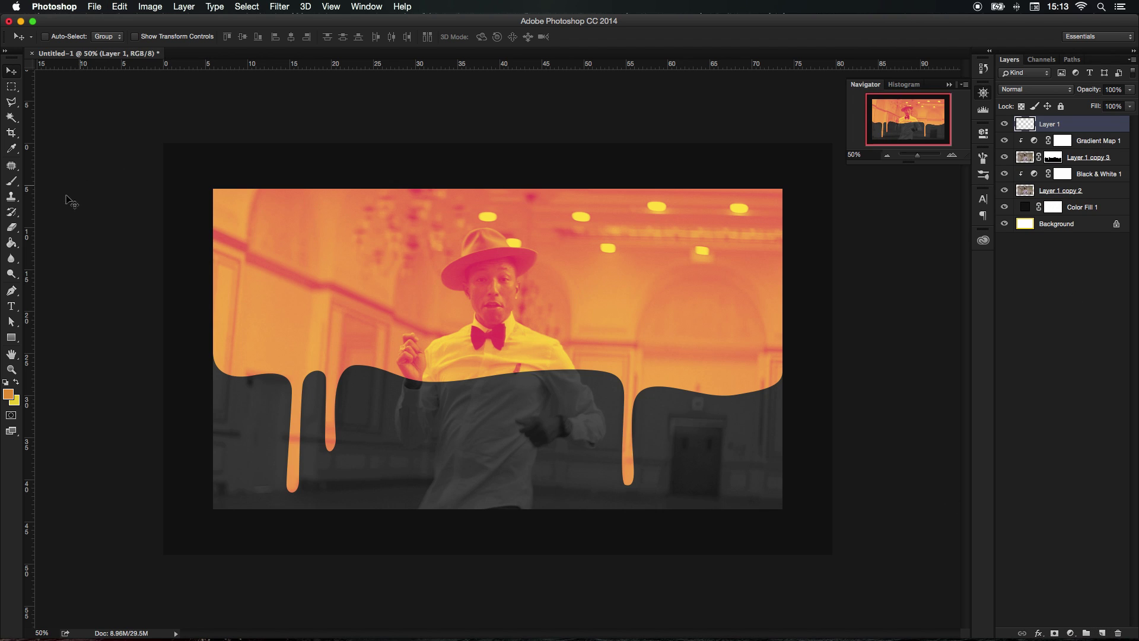
left_click(12, 306)
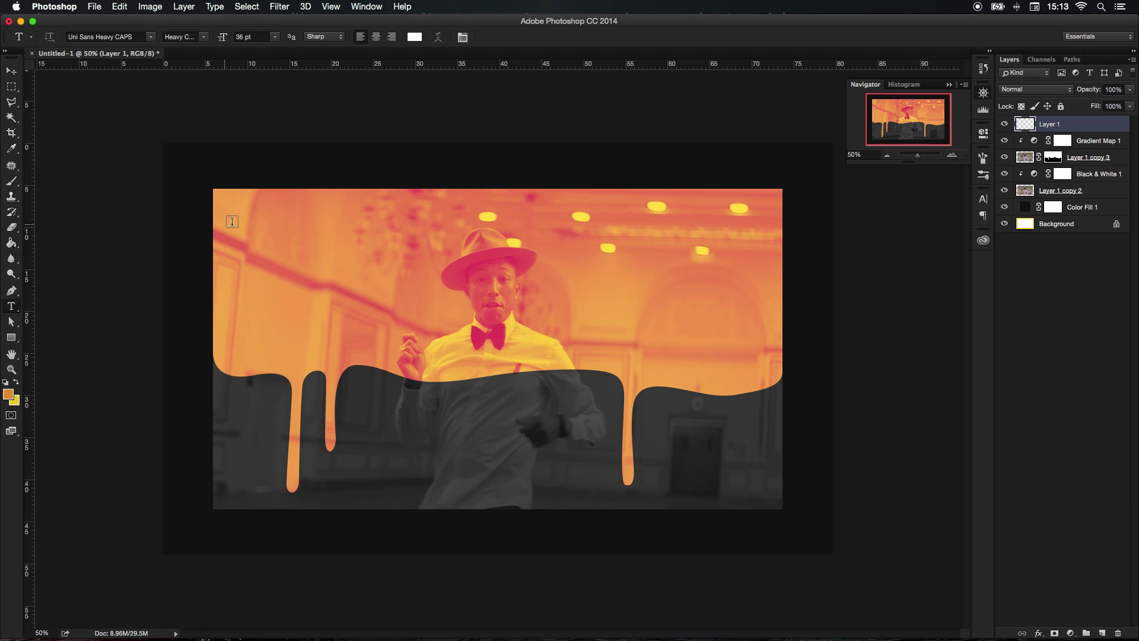
left_click(224, 172)
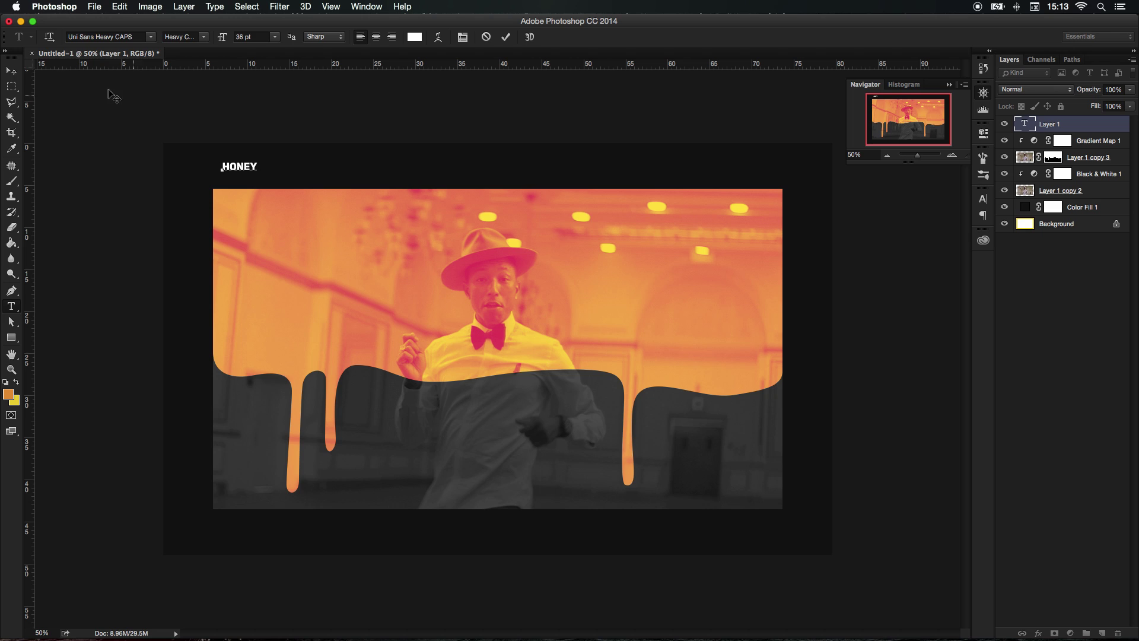
left_click(11, 70)
mouse_move(244, 172)
left_mouse_down()
mouse_move(256, 177)
mouse_move(247, 173)
left_mouse_up()
Step: Scale the HONEY logo up with Free Transform
key("ctrl+t")
left_click(545, 36)
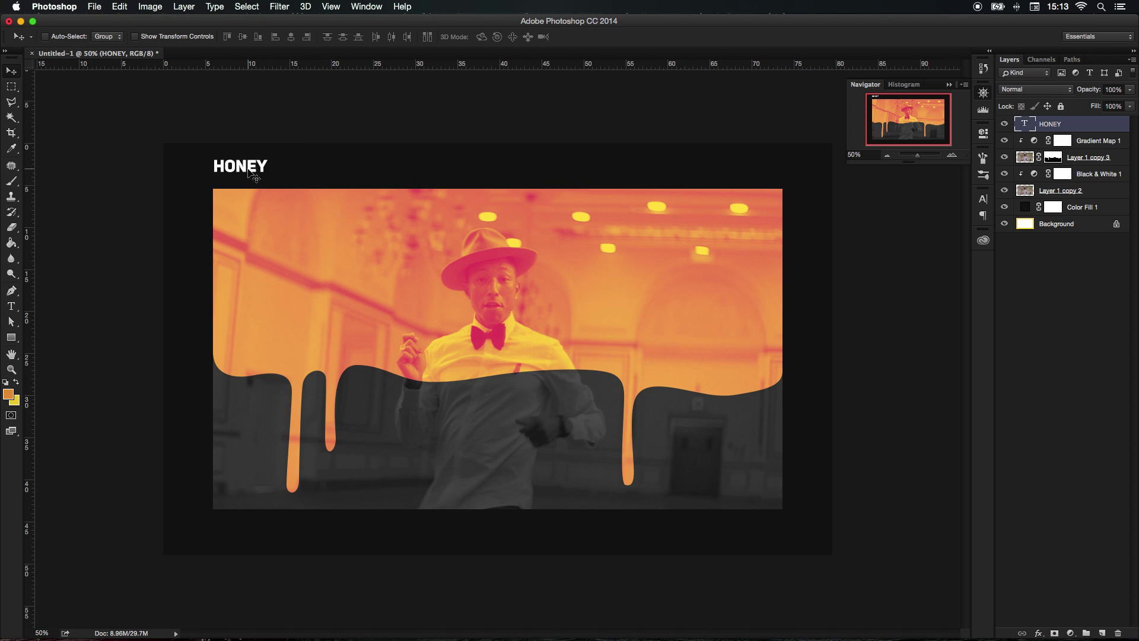
left_click(888, 155)
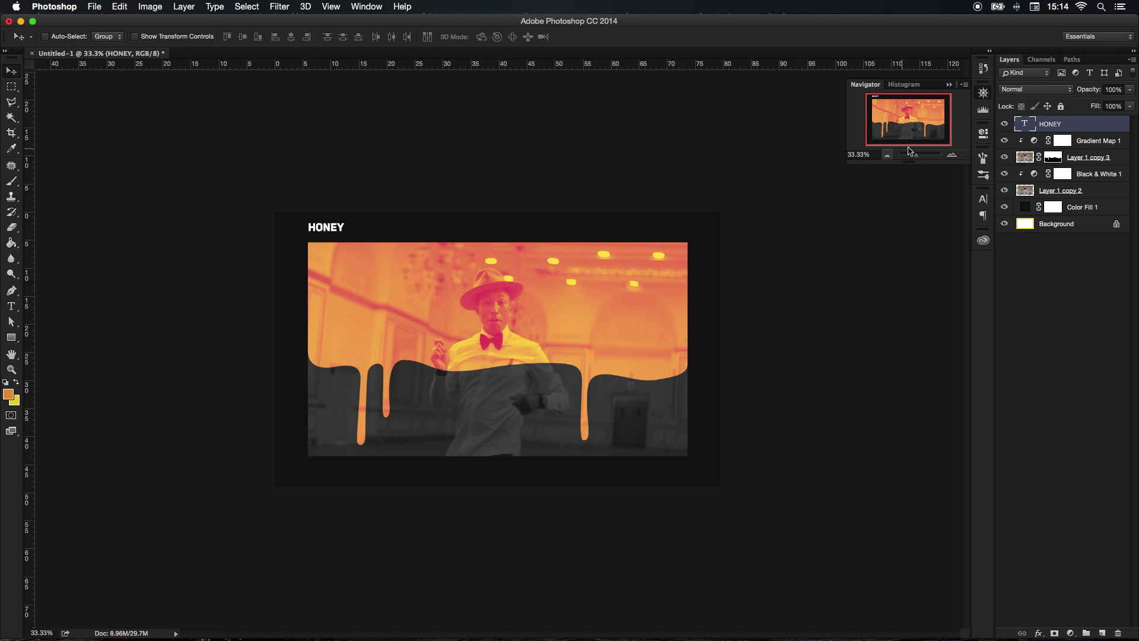
left_click(888, 155)
left_click(952, 155)
left_click(952, 155)
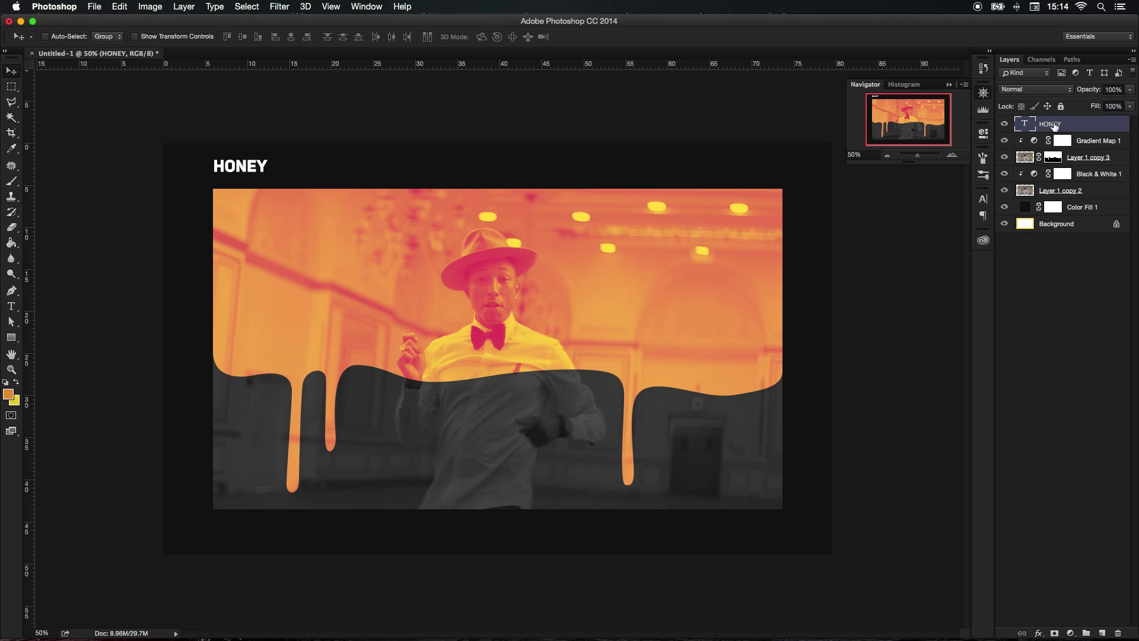
Step: Type HOME right of the logo and move it level with HONEY
left_click(13, 305)
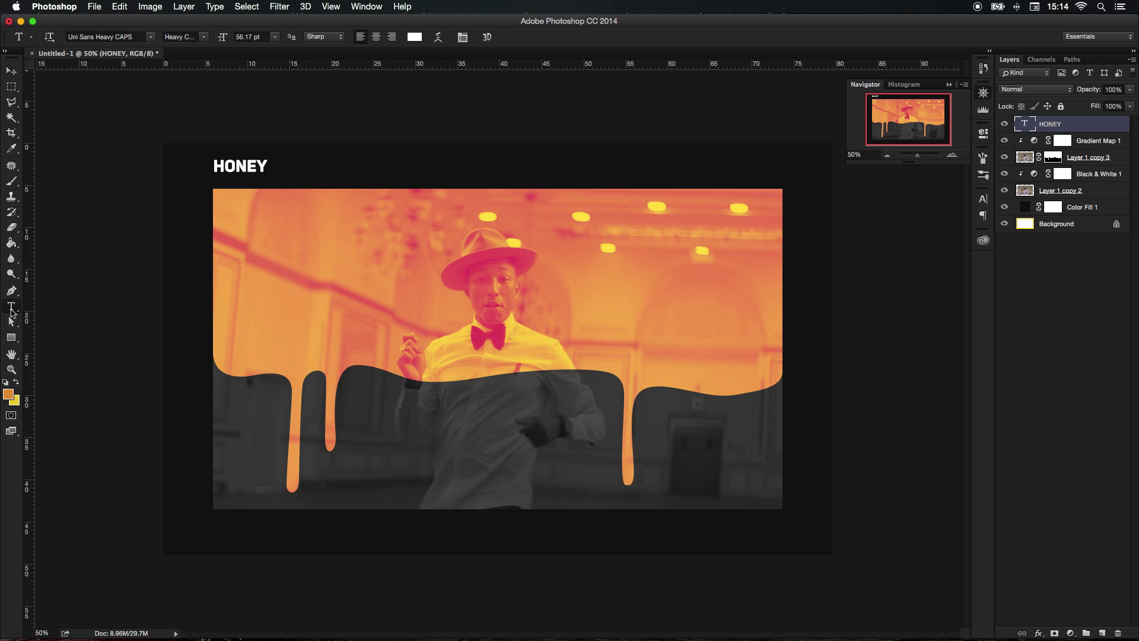
left_click(640, 168)
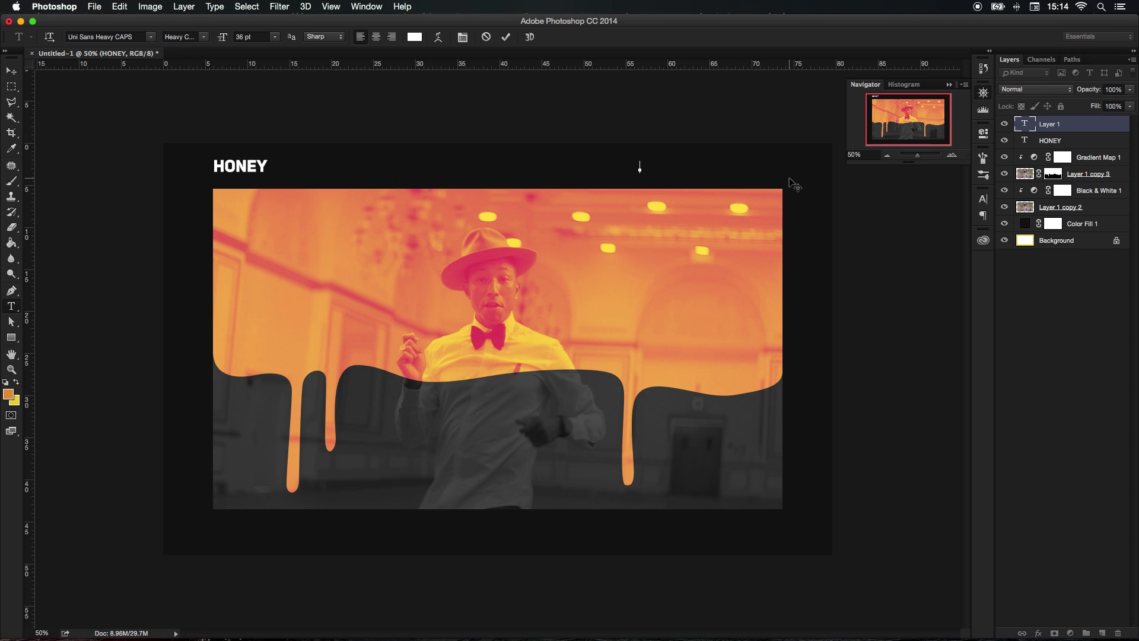
type("HOME")
left_click(12, 71)
left_click_drag(649, 175, 727, 171)
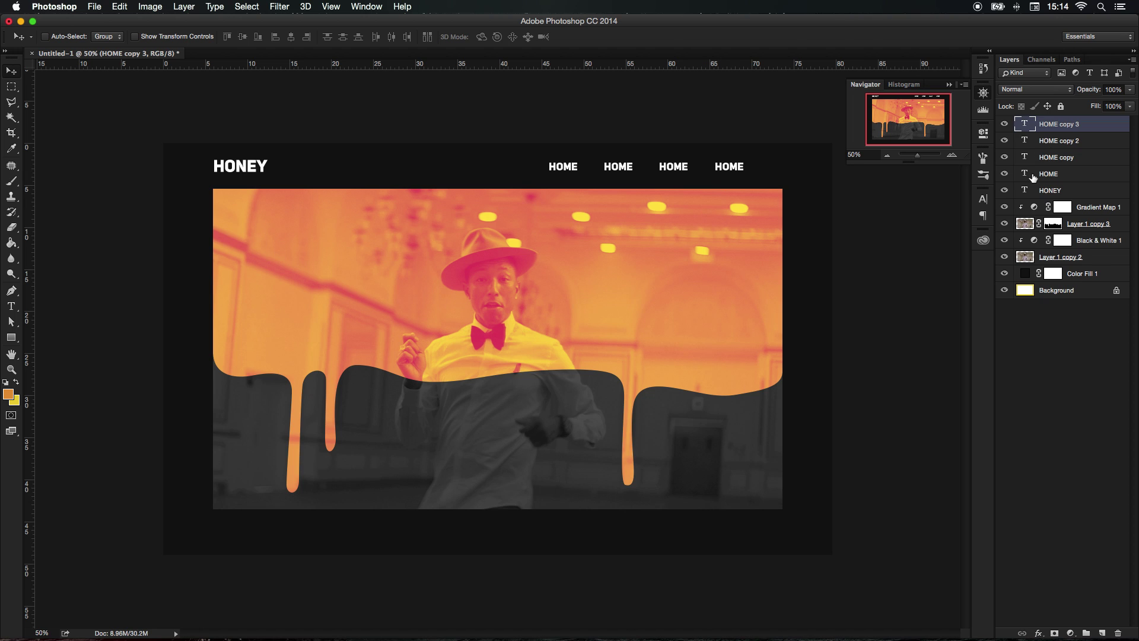
Step: Change the second and third HOME copies to STORE and VIDEOS
double_click(1024, 157)
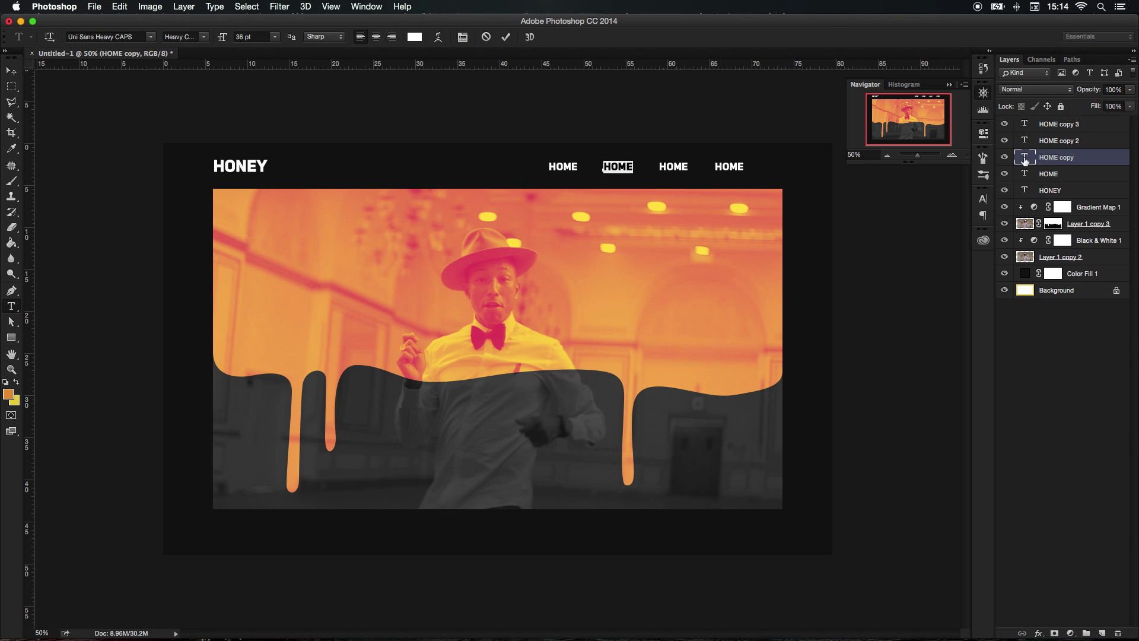
type("STORE")
key("super+Return")
left_click(1027, 141)
double_click(1026, 141)
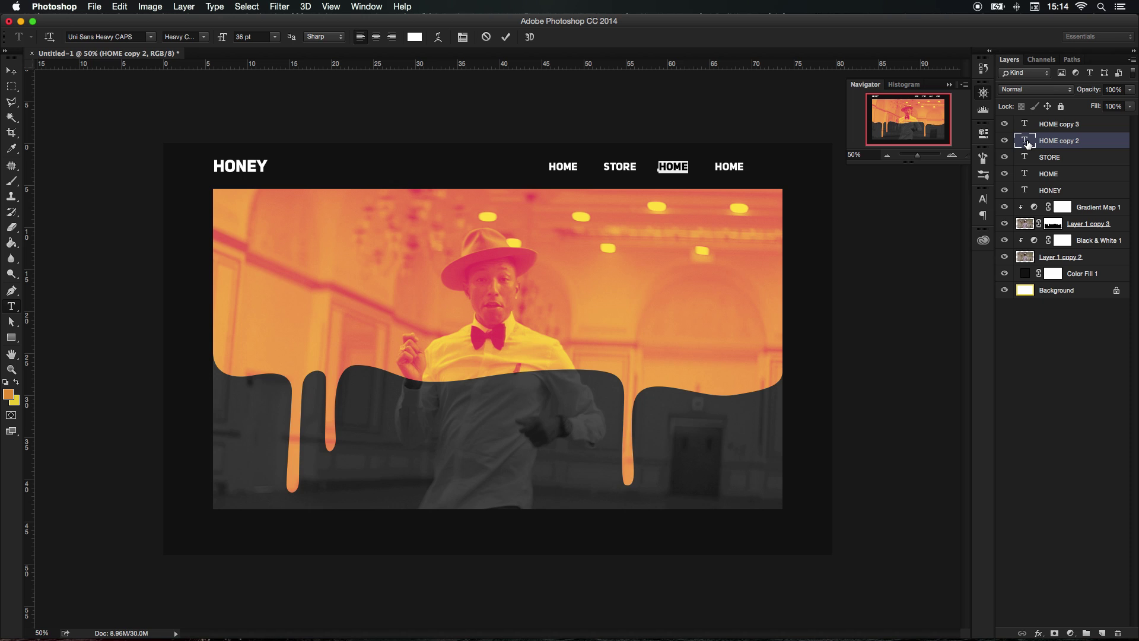
type("VIDEOS")
key("super+Return")
Step: Change the fourth HOME copy to CONTACT and nudge HOME slightly right
double_click(1027, 125)
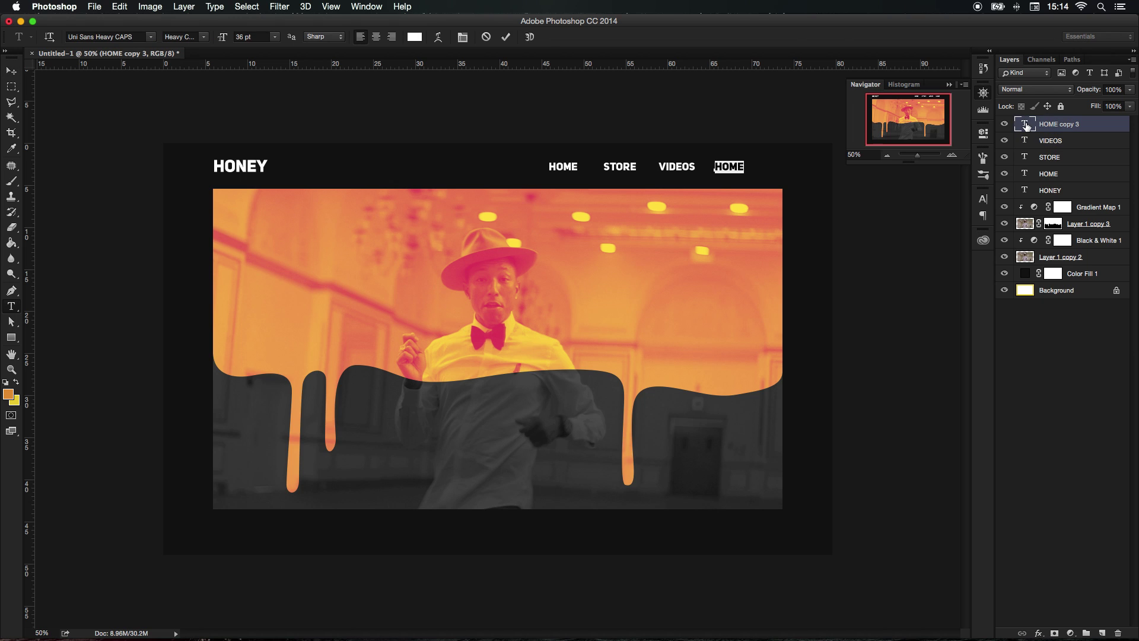
key("BackSpace")
type("CONTACT")
key("super+Return")
left_click(1089, 194)
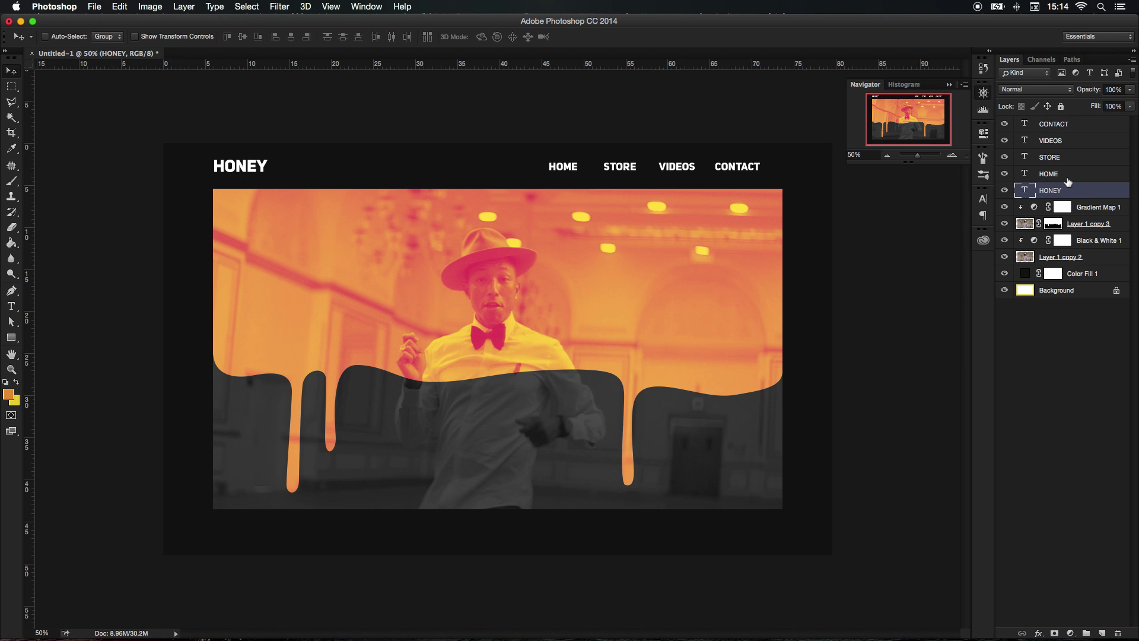
left_click(1067, 179)
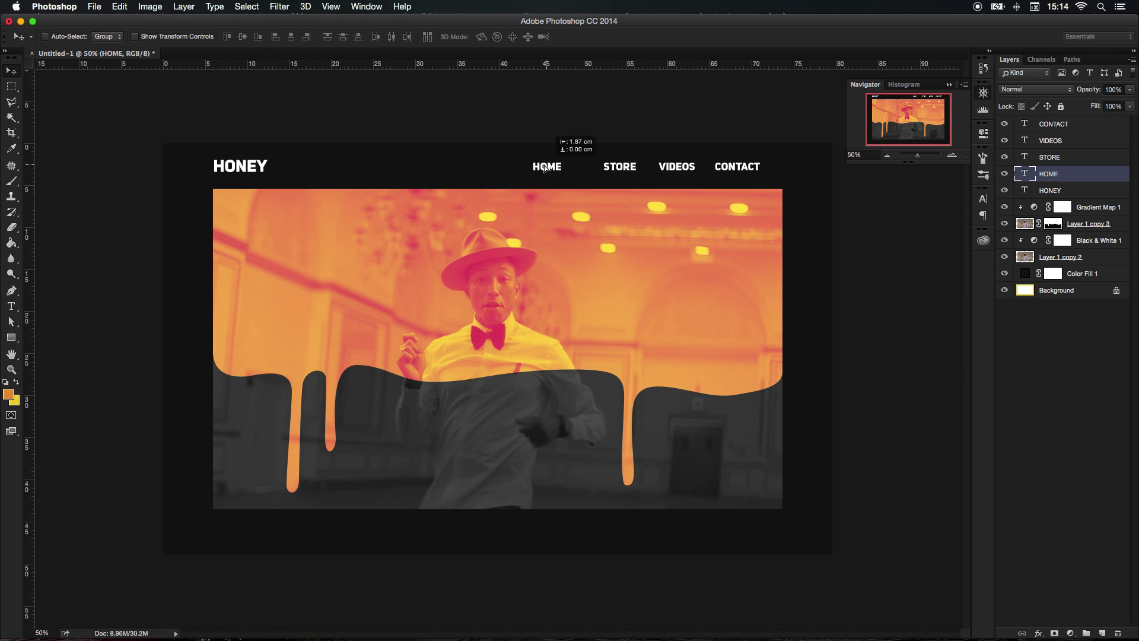
left_click_drag(544, 168, 554, 168)
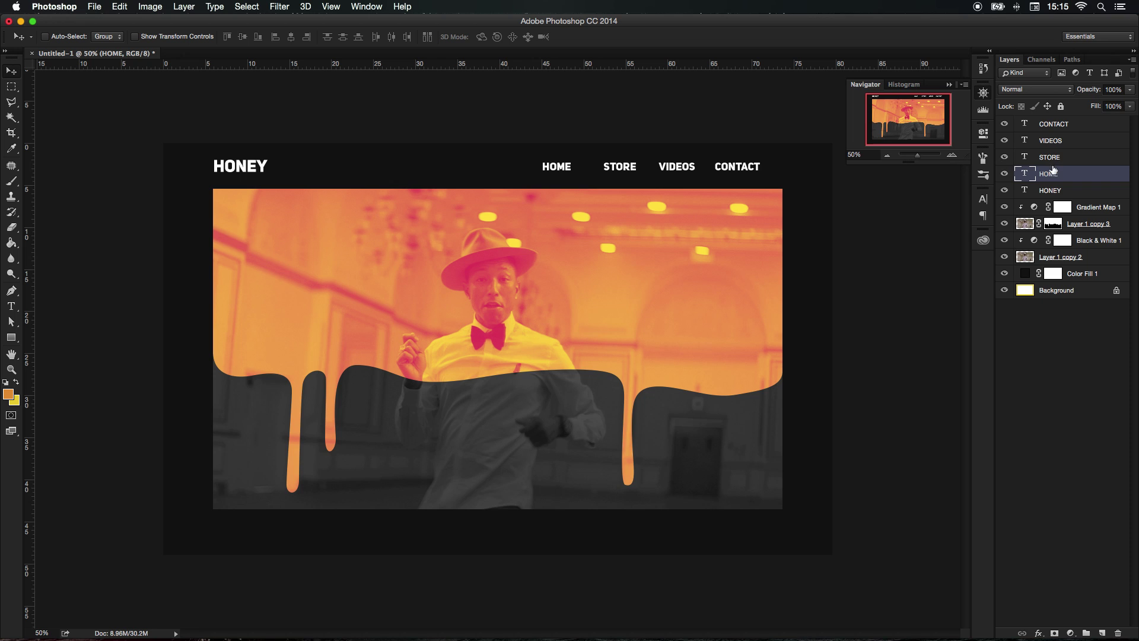
Step: Shift HOME and STORE slightly left, then distribute all four nav labels by horizontal centers
left_click(1053, 166)
left_click(1054, 172, "shift")
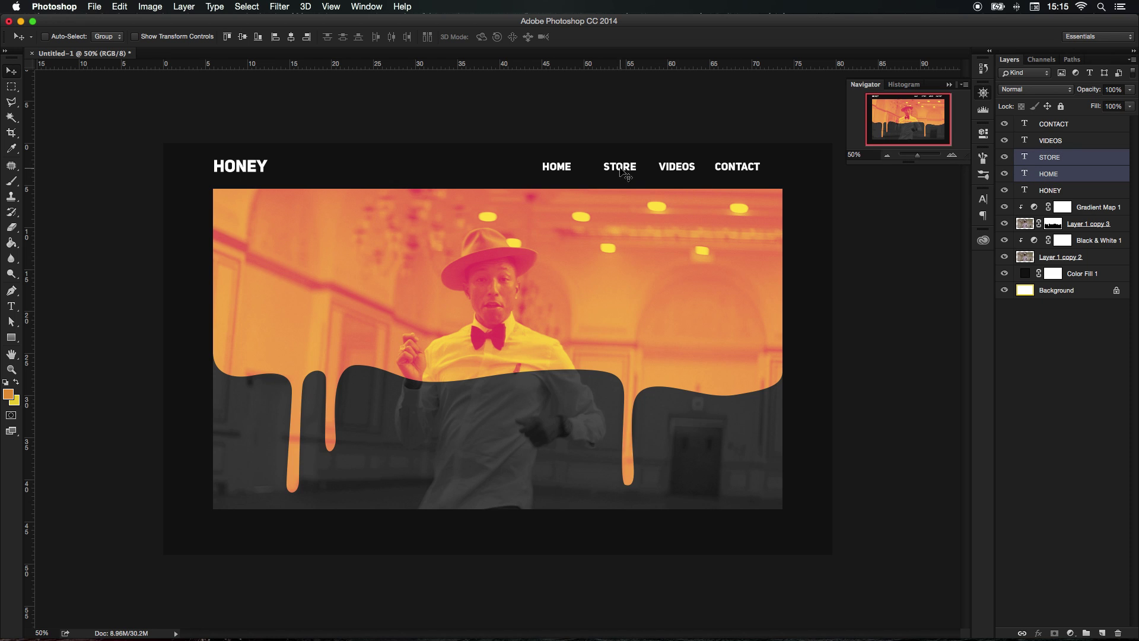
left_click_drag(624, 173, 614, 174)
left_click(1064, 173)
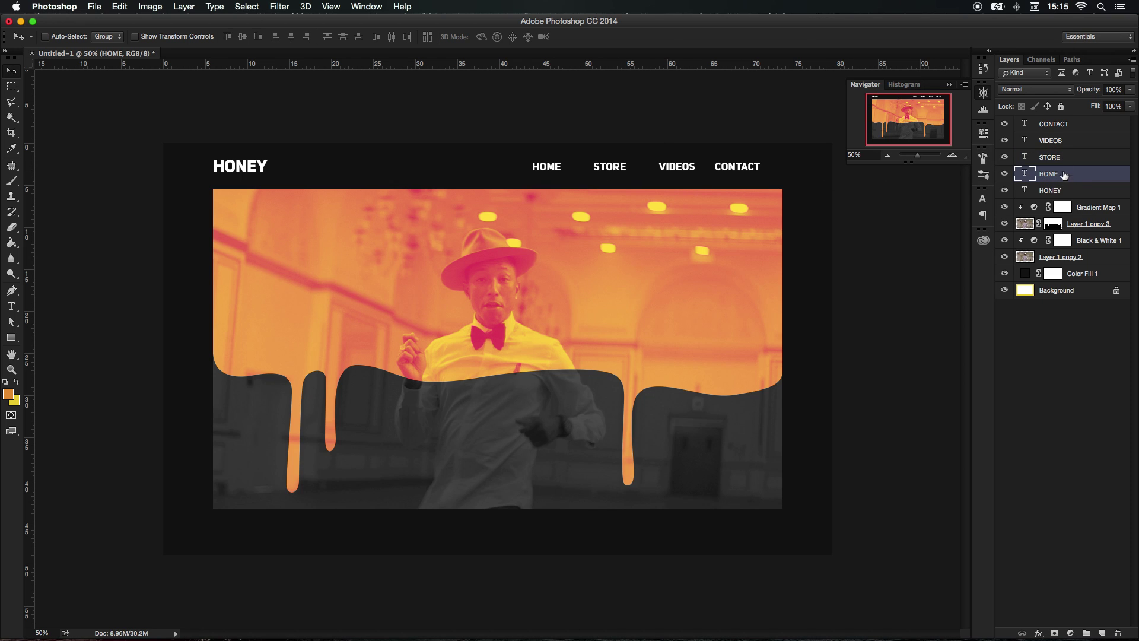
left_click(1061, 127, "shift")
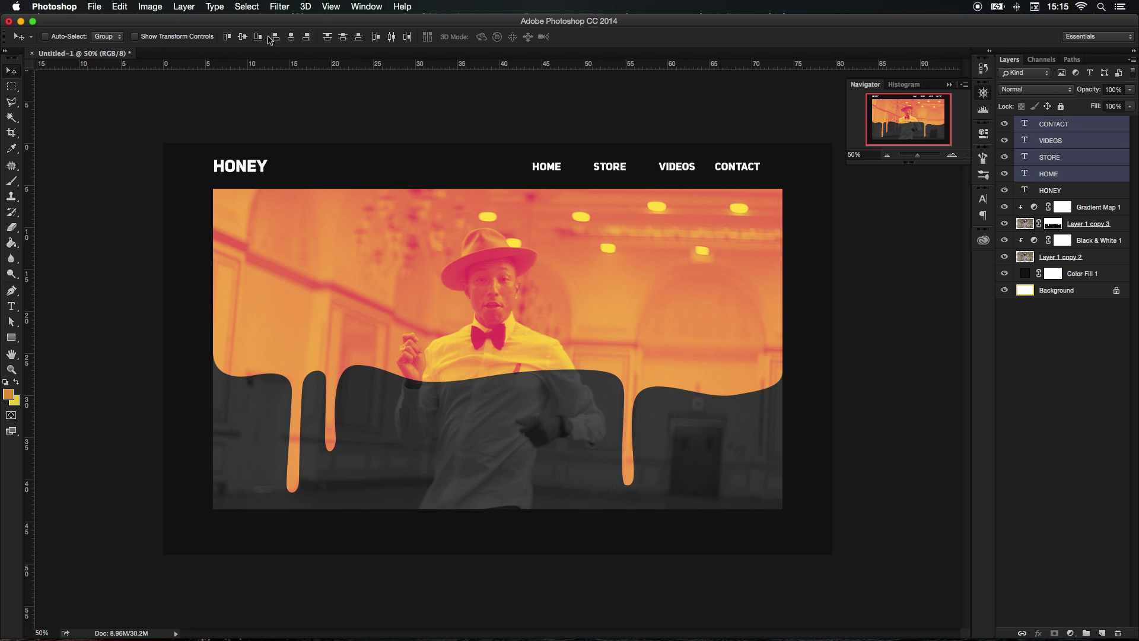
left_click(409, 38)
Step: Scale the four nav labels down to about 82% so they end at the photo's right edge
left_click(1075, 174)
left_click(1072, 125, "shift")
key("super+t")
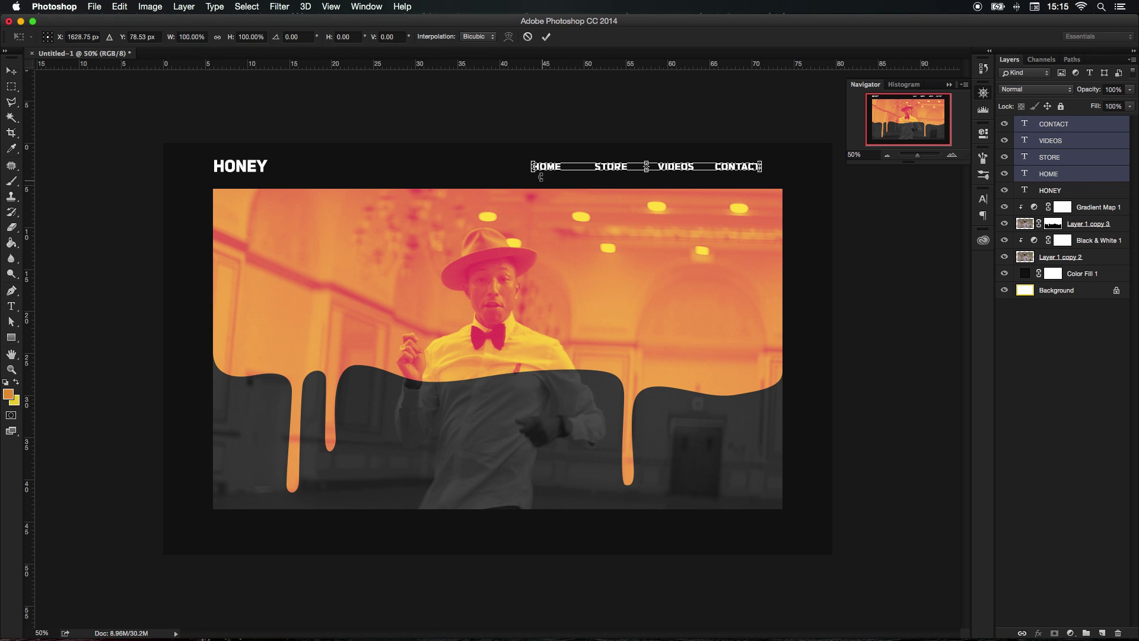
left_click_drag(527, 166, 596, 169)
key("Return")
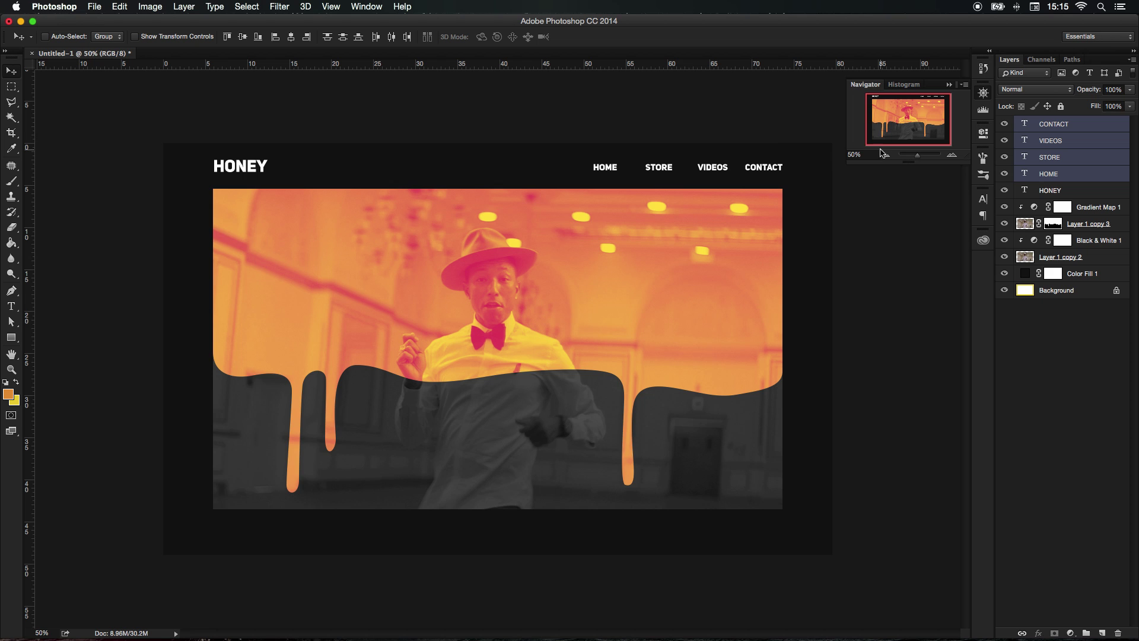
left_click(886, 155)
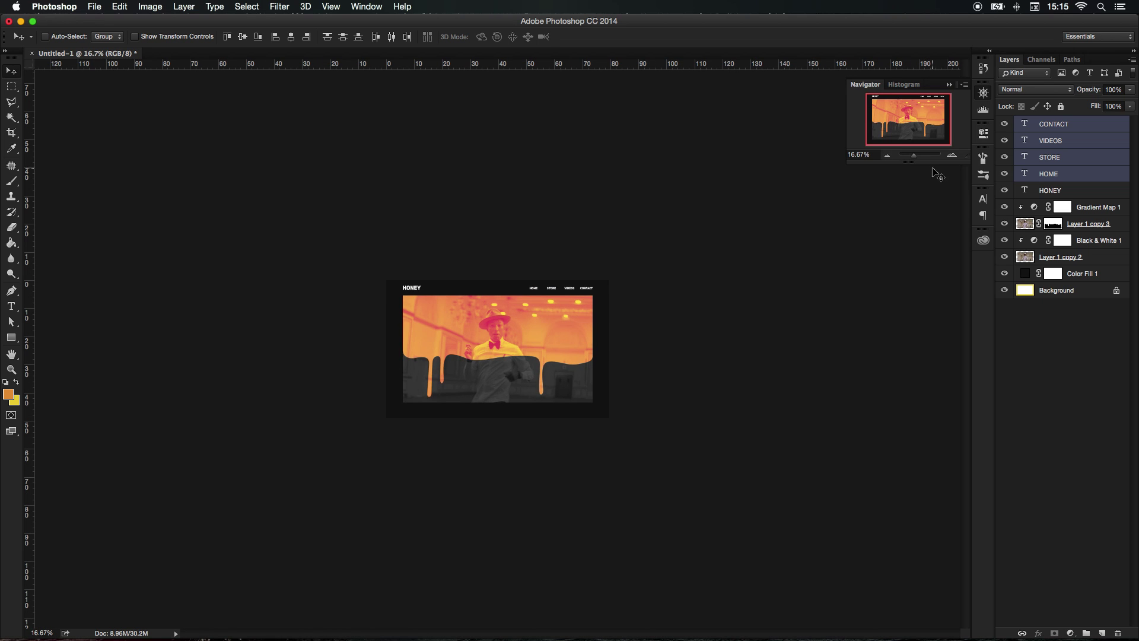
left_click(952, 155)
left_click(952, 156)
left_click(954, 156)
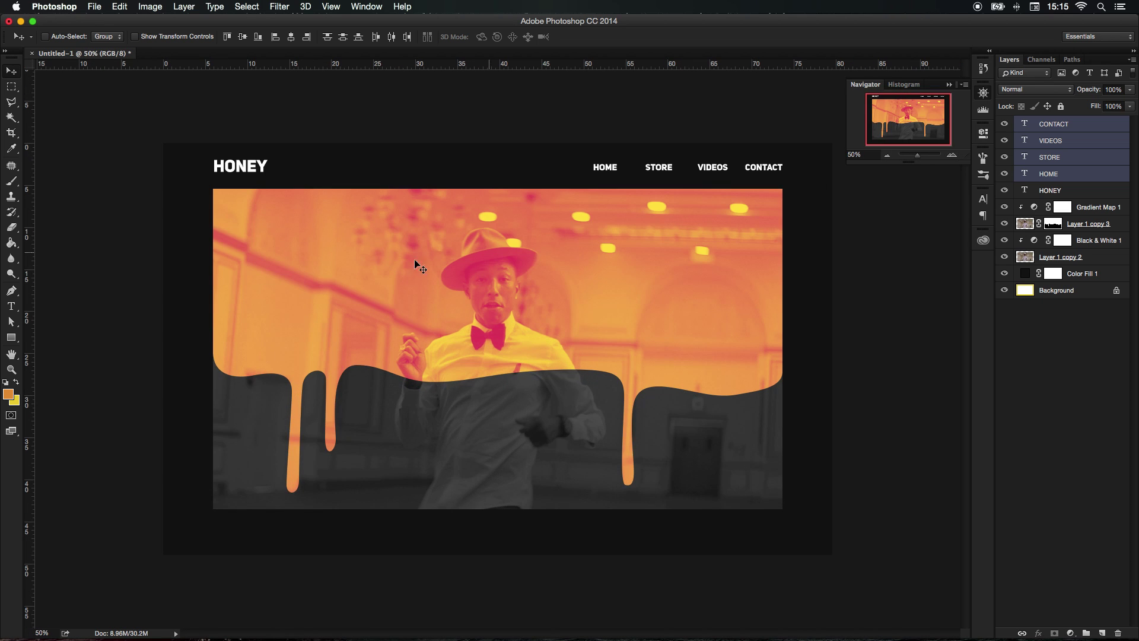
Step: Type WELCOME on the photo's upper left and enlarge it to about 272%
left_click(1052, 391)
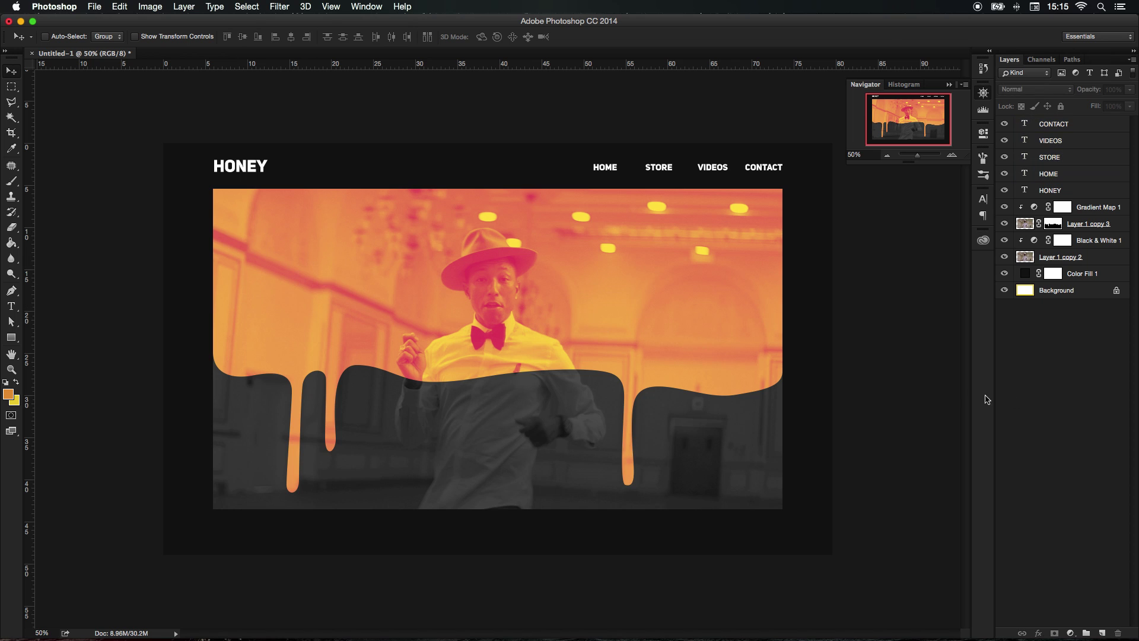
left_click(11, 306)
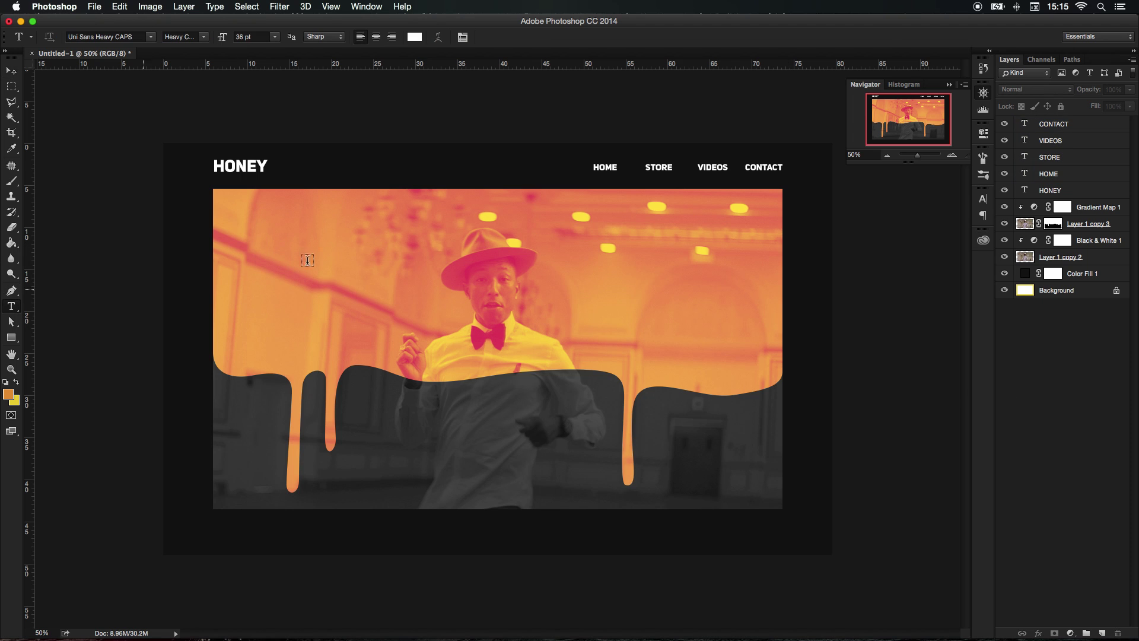
left_click(263, 242)
type("WELCOME")
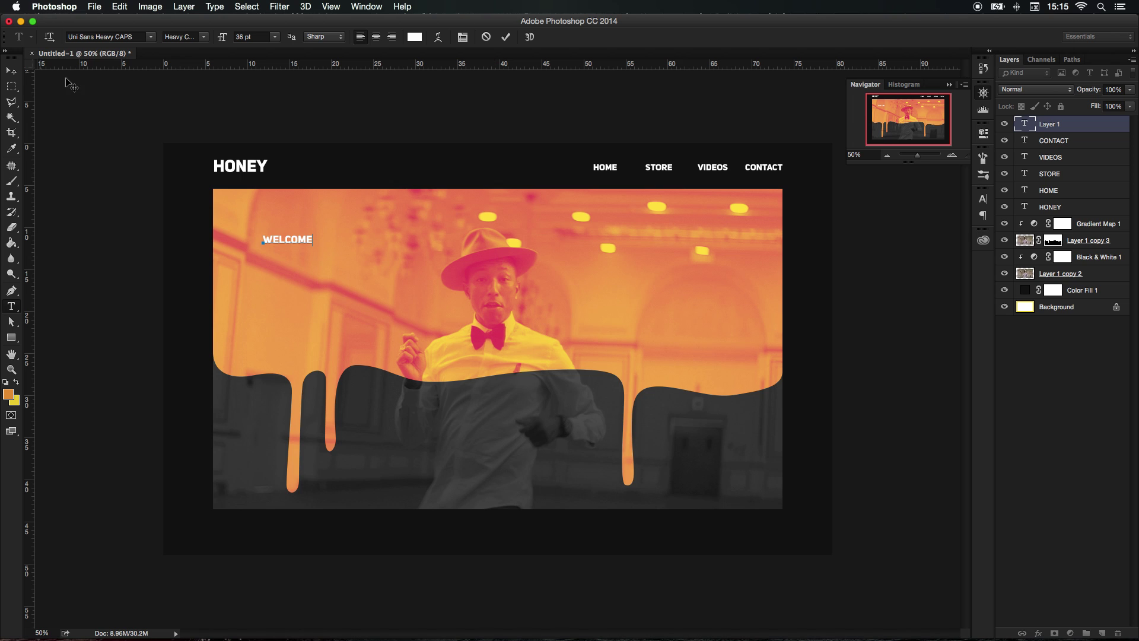
left_click(11, 71)
key("super+t")
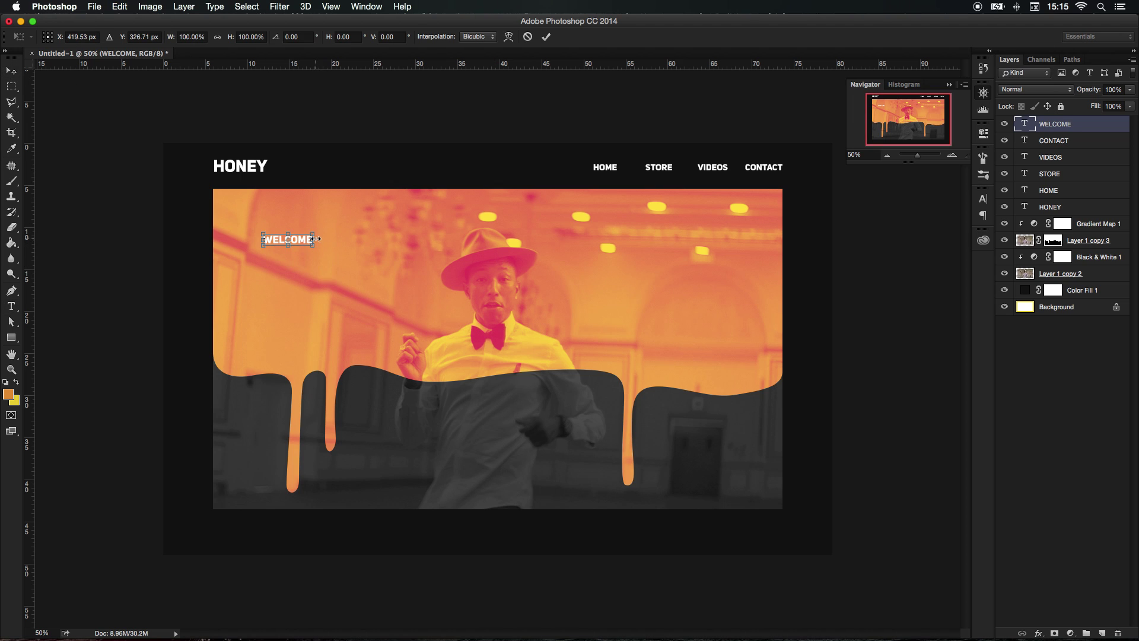
left_click_drag(316, 238, 330, 216)
key("Return")
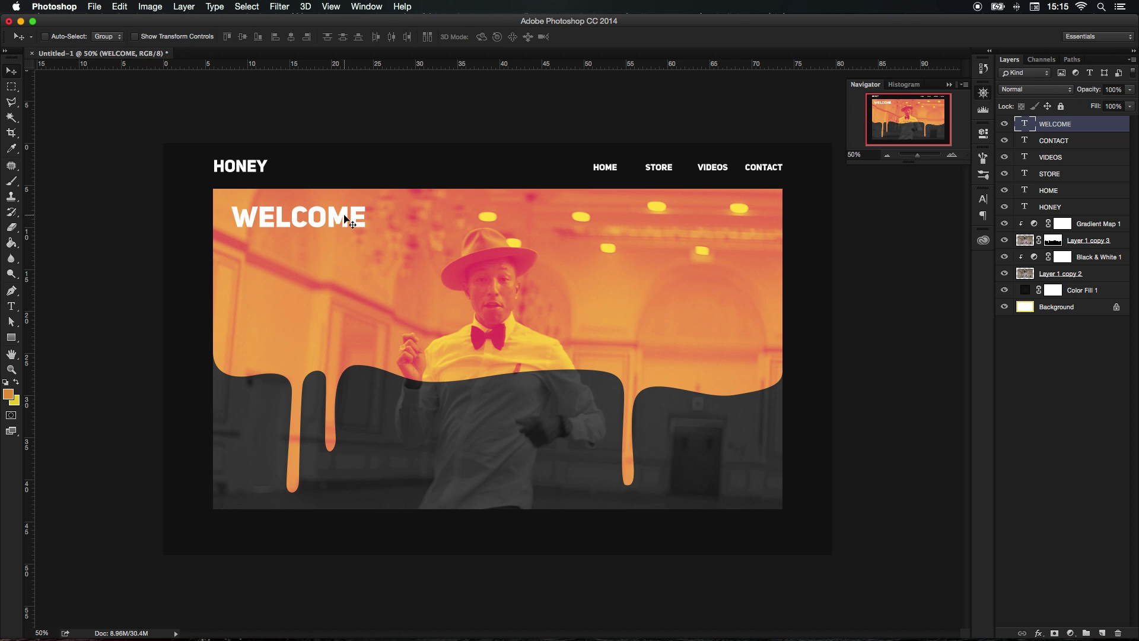
Step: Add a TO THE BUZZ line and nudge it into place directly under WELCOME
left_click(11, 306)
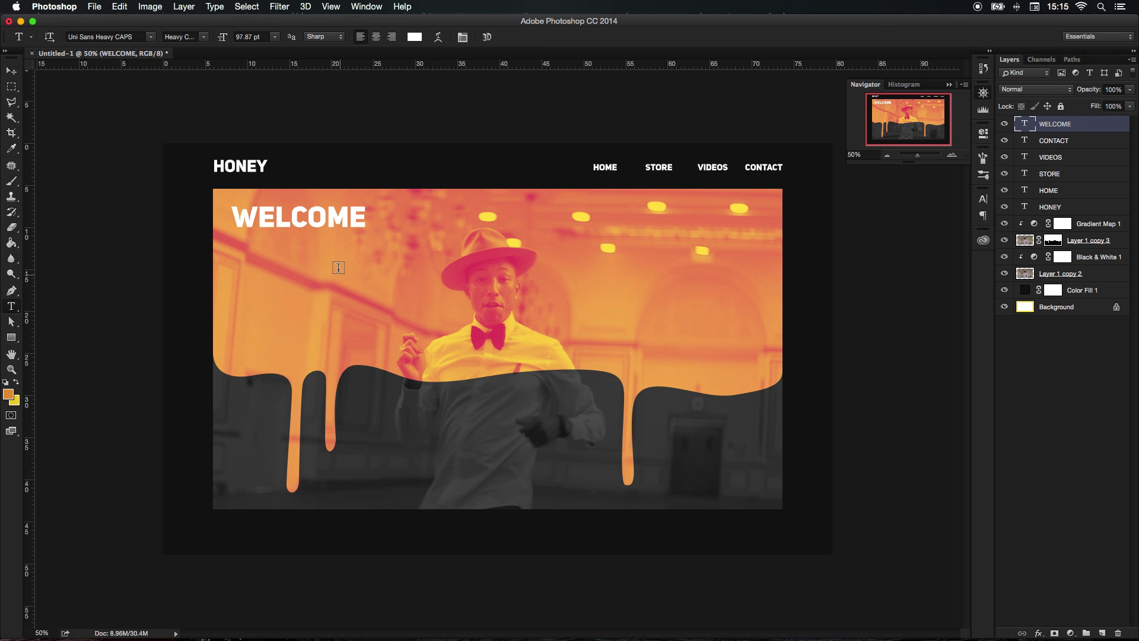
left_click(254, 261)
type("T")
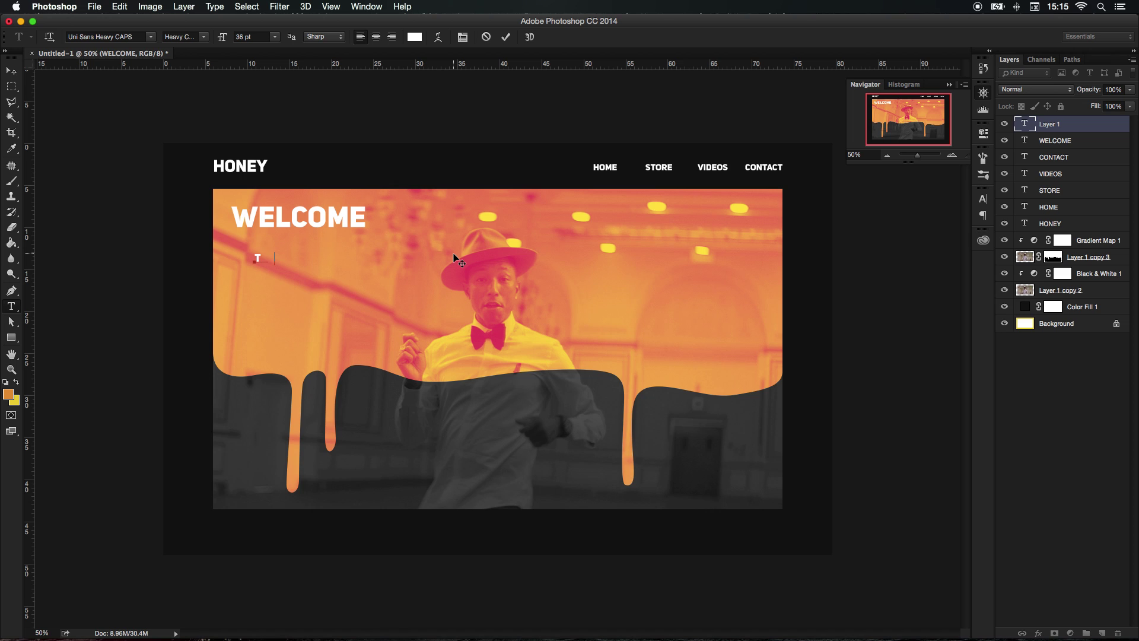
type("HE")
type("THE")
type(" BUZZ")
left_click(11, 71)
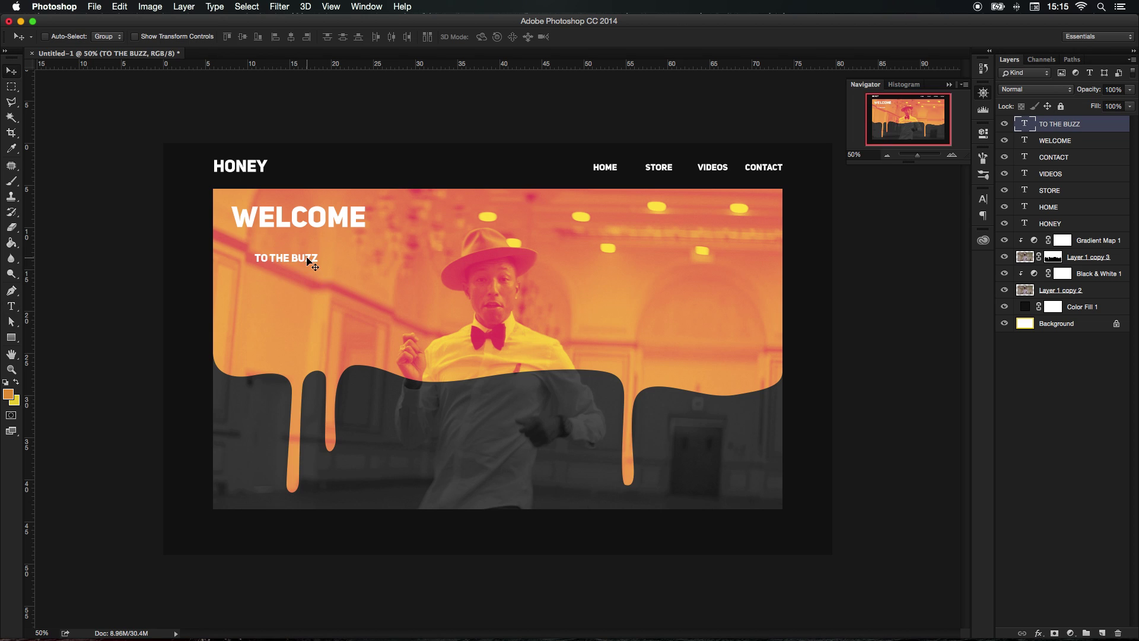
left_click_drag(309, 261, 287, 239)
key("shift+Up")
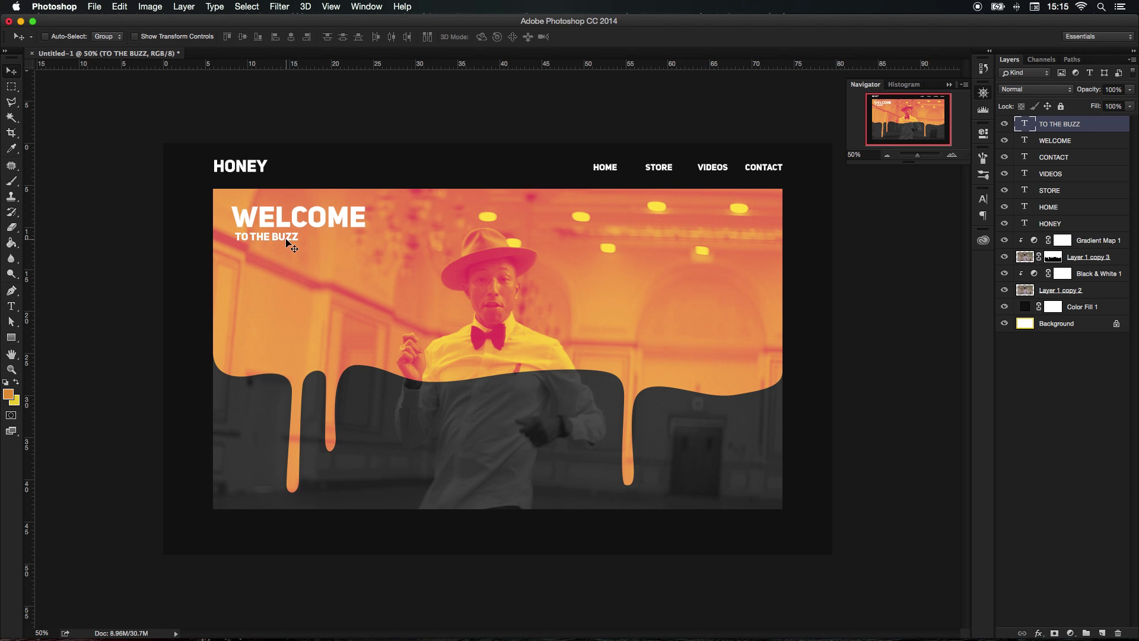
key("Up")
key("Up")
key("Down")
key("Left")
key("Left")
key("Left")
key("Left")
key("Left")
key("Left")
key("Left")
left_click(887, 154)
left_click(888, 156)
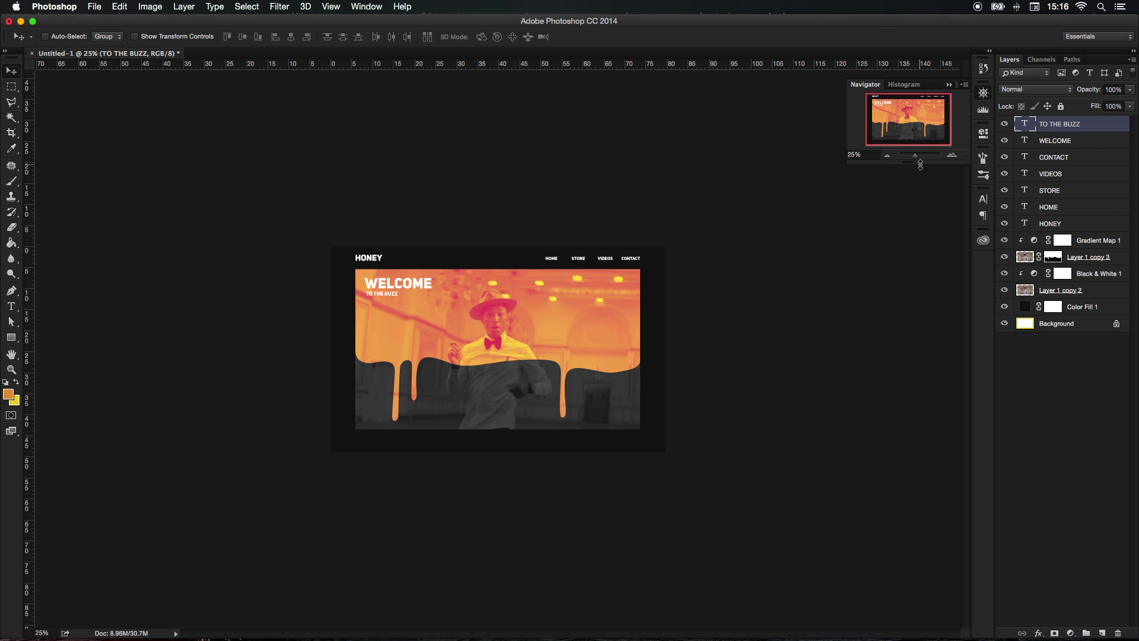
left_click(950, 153)
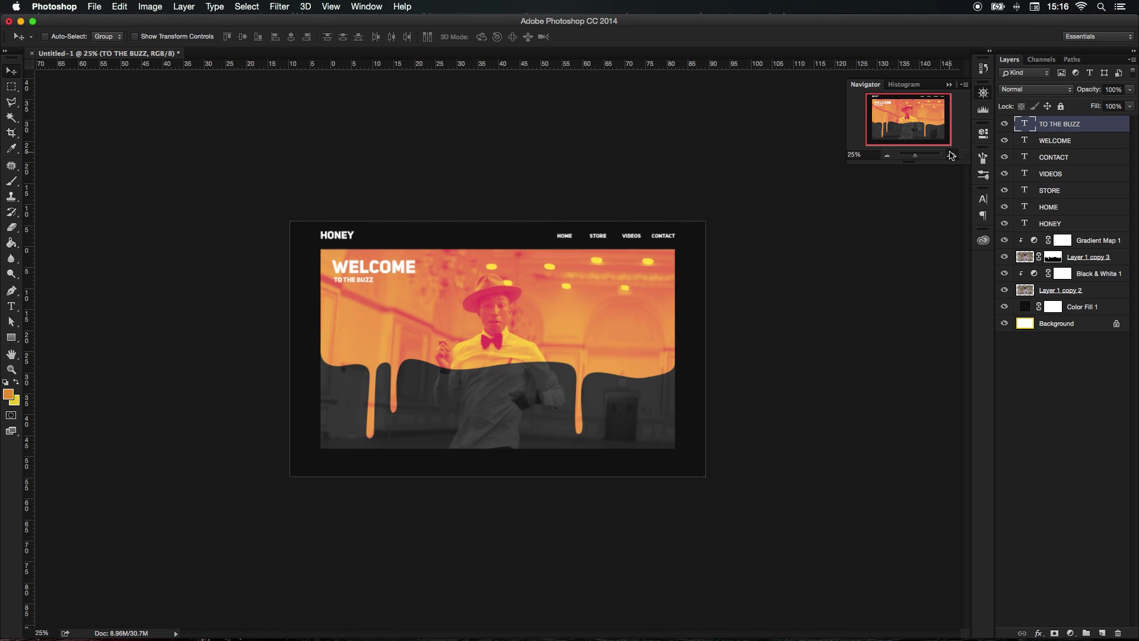
left_click(950, 154)
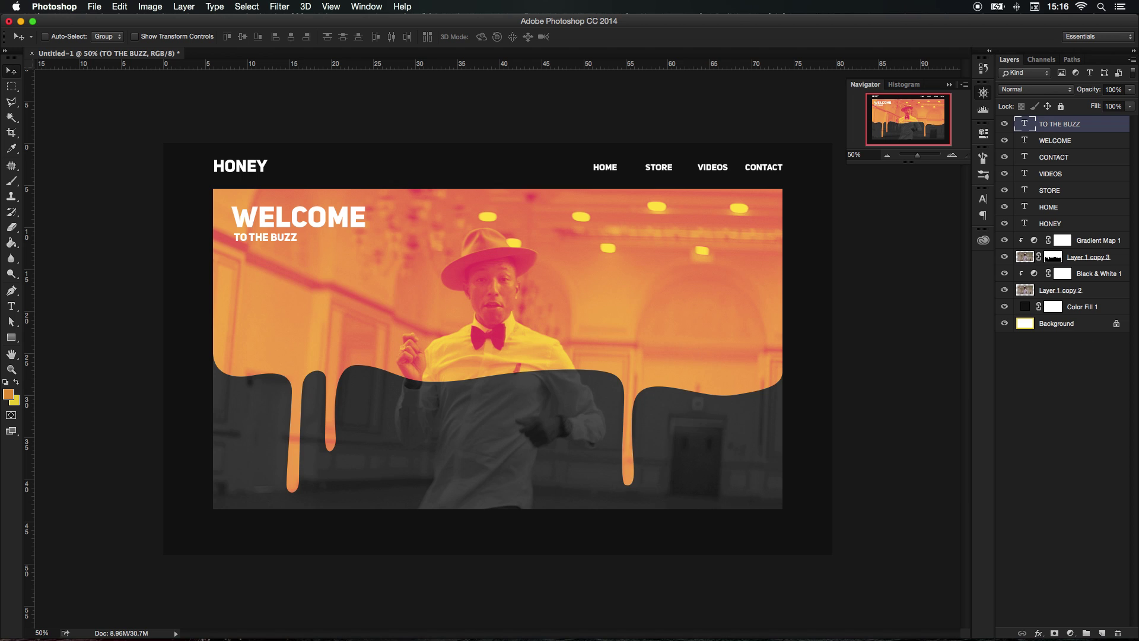
left_click(12, 306)
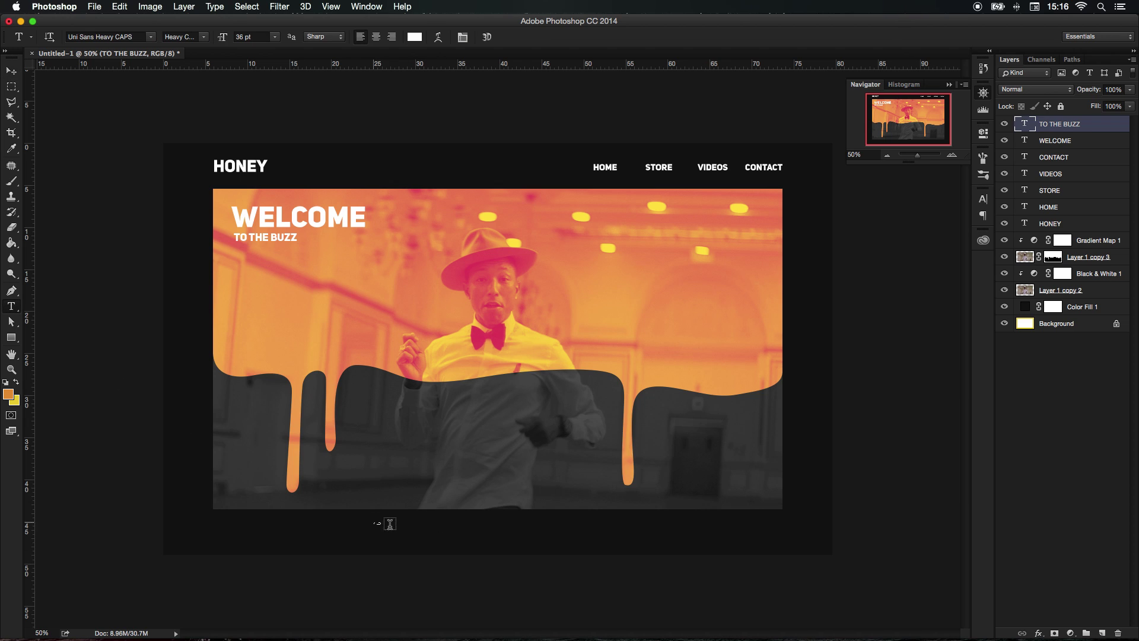
Step: Fill a paragraph text box below the photo with Lorem Ipsum placeholder text
left_click_drag(388, 523, 611, 534)
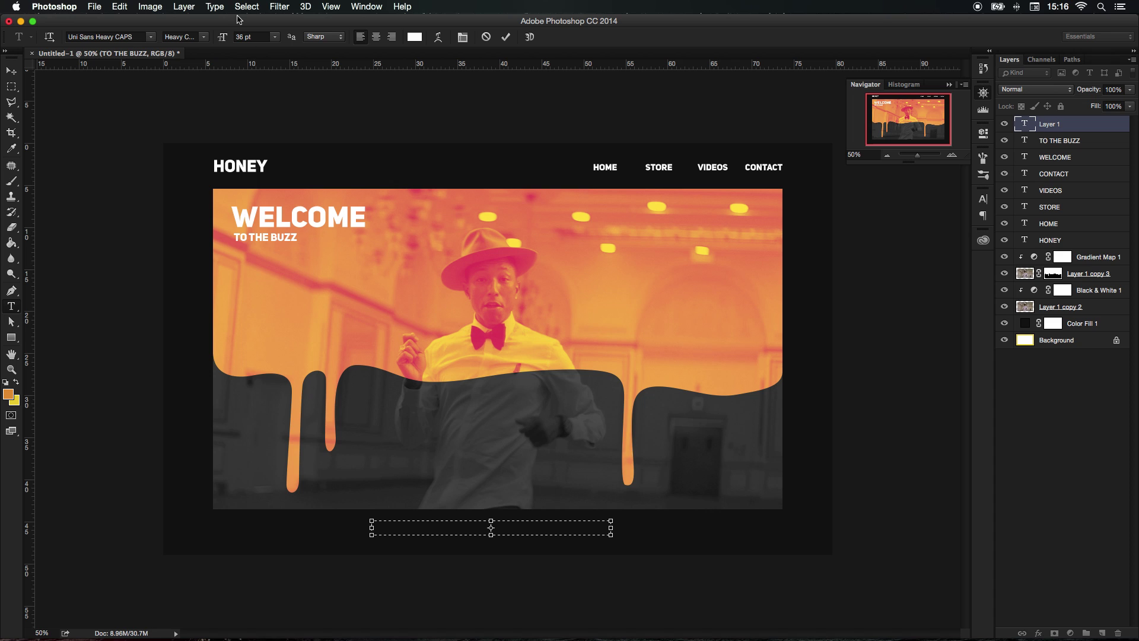
left_click(217, 7)
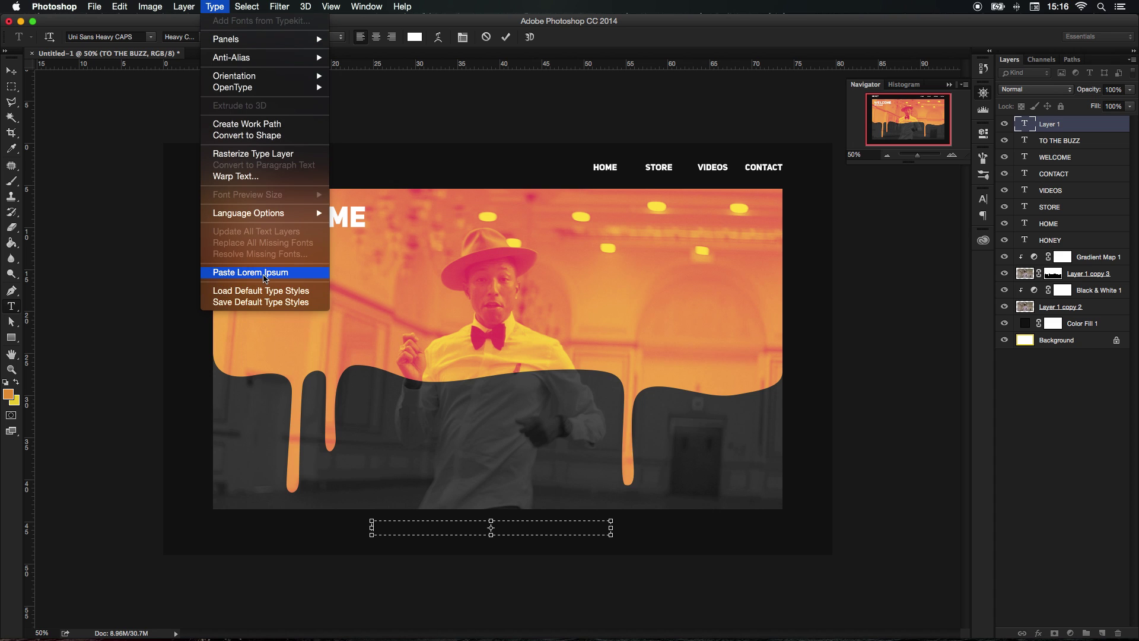
left_click(265, 272)
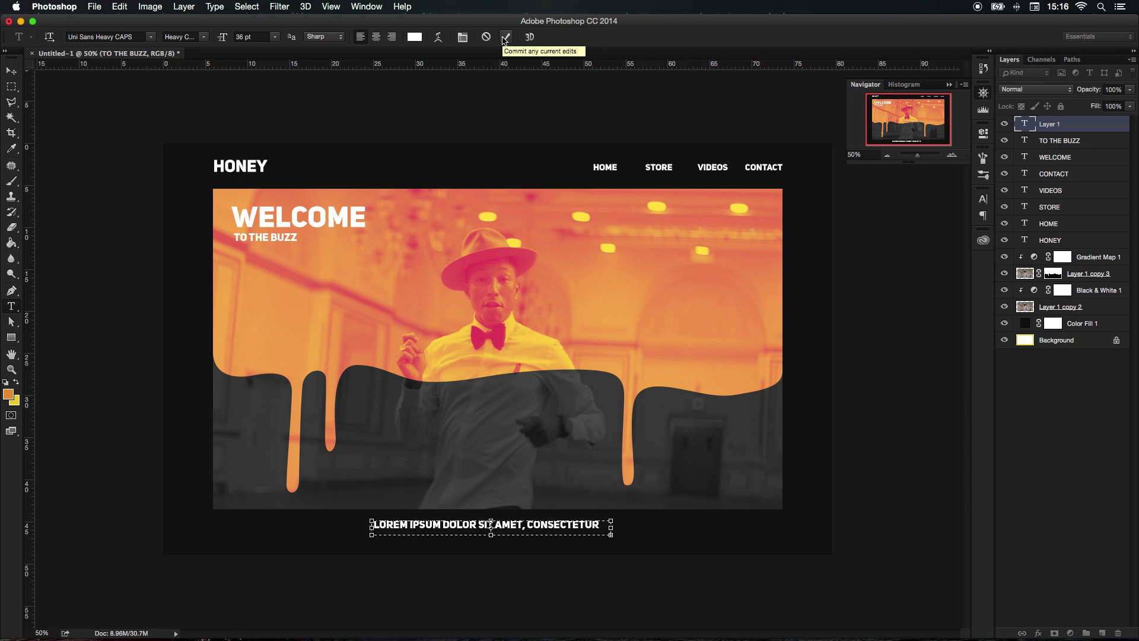
left_click(506, 38)
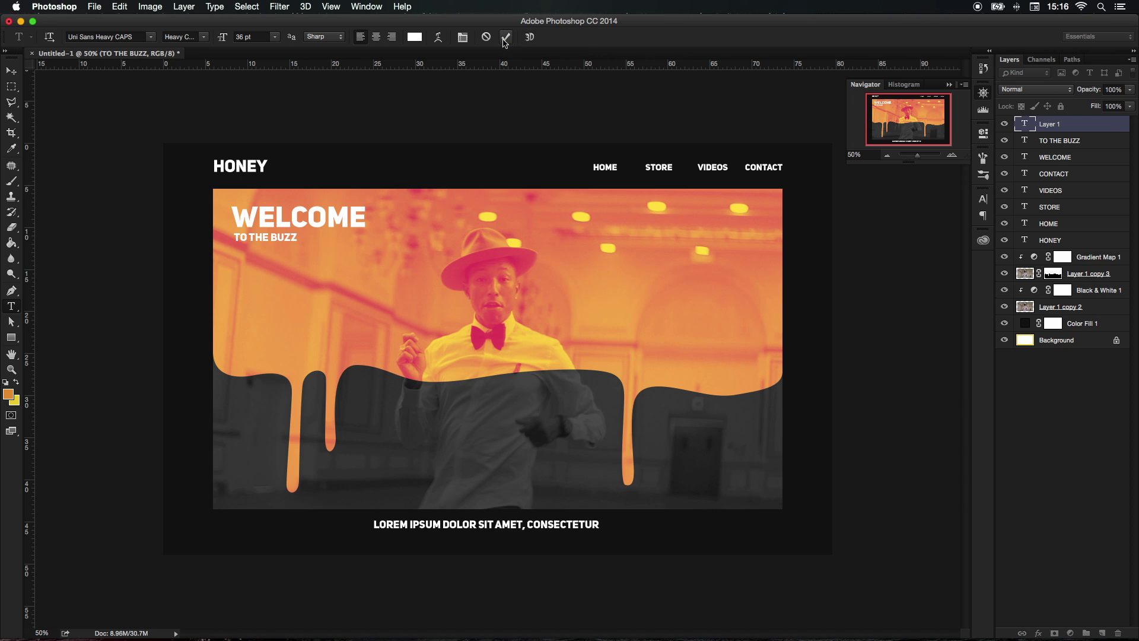
Step: Nudge the paragraph slightly right and set it to Thin CAPS at 12 pt
key("v")
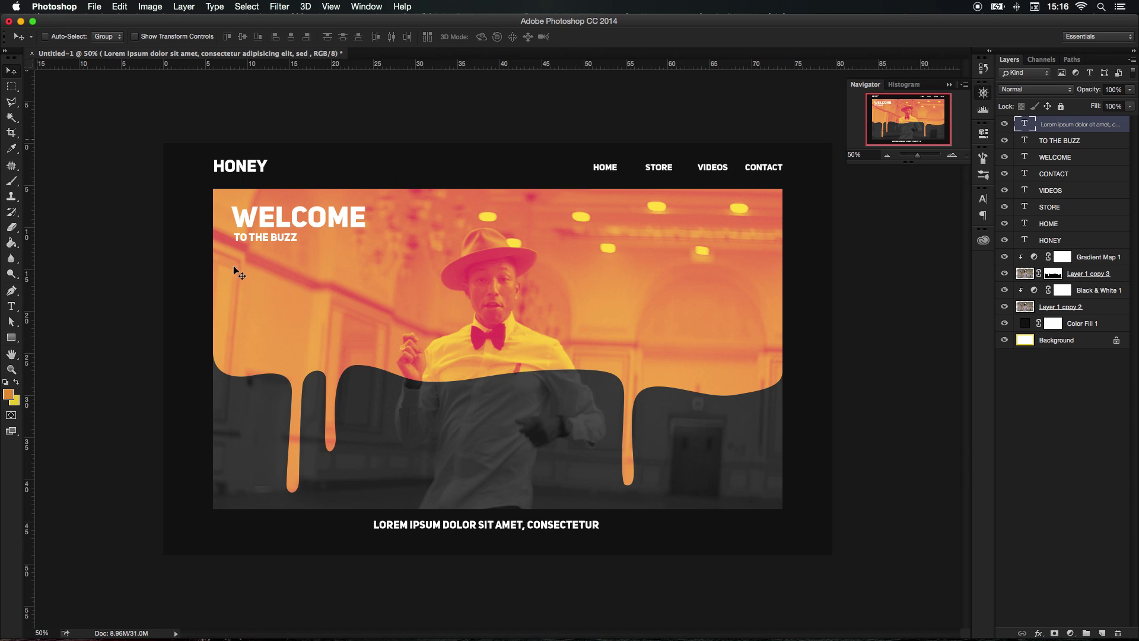
left_click_drag(537, 526, 543, 529)
double_click(1026, 124)
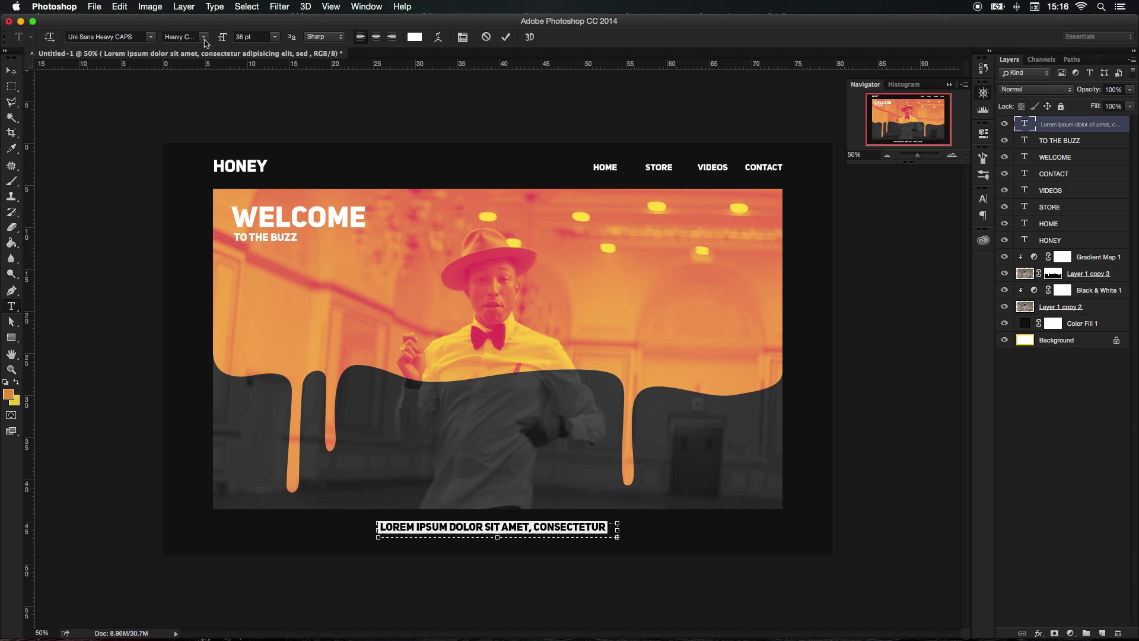
left_click(204, 38)
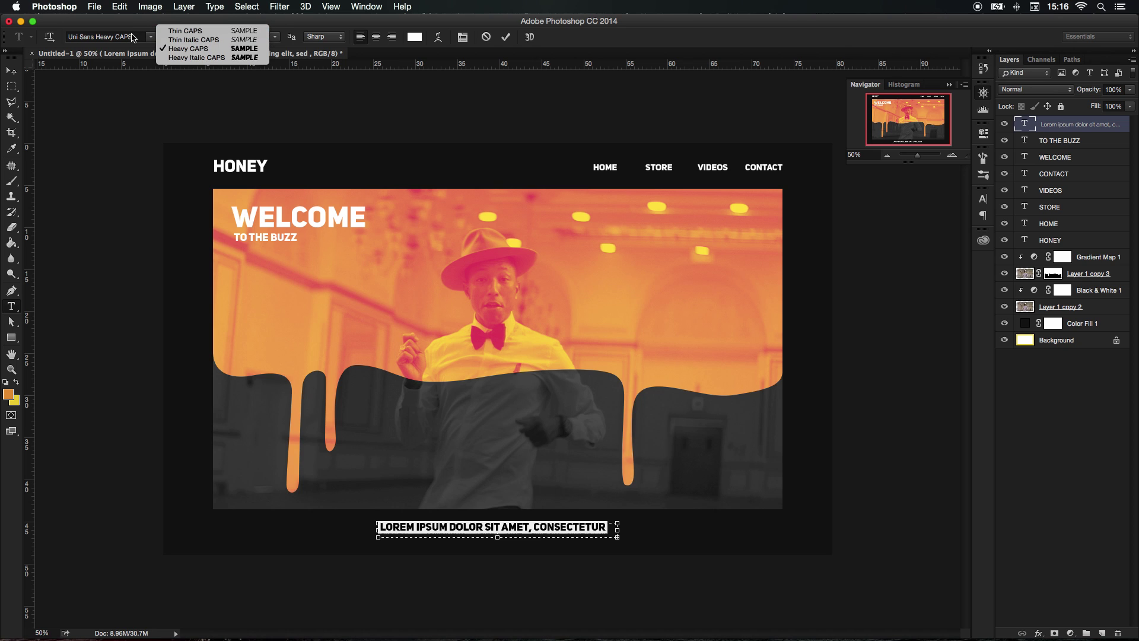
left_click(189, 35)
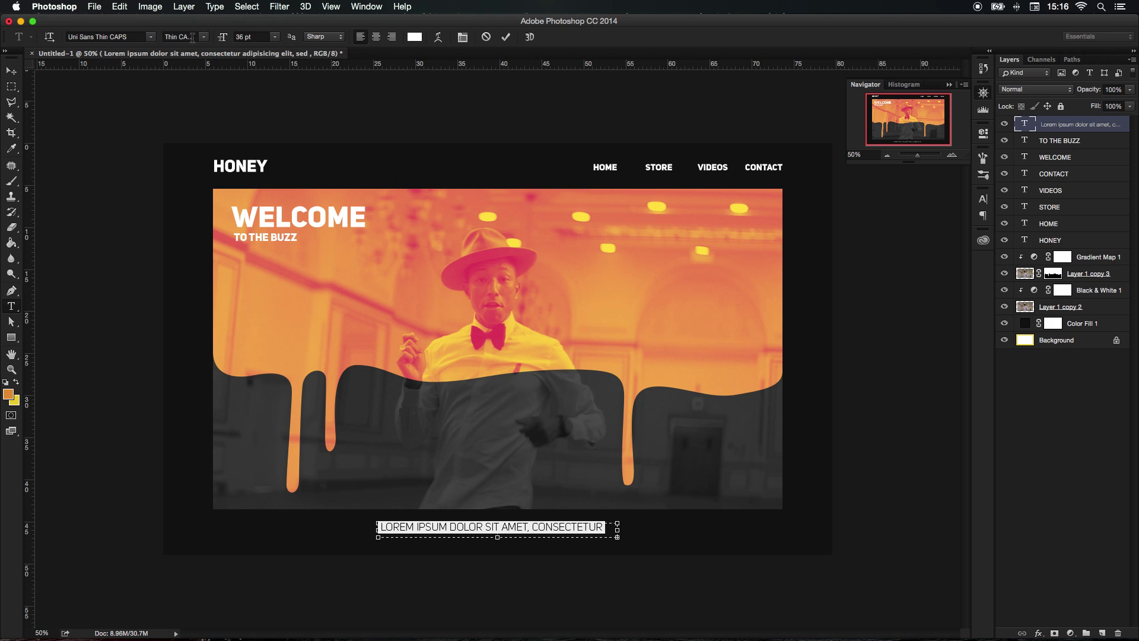
left_click(275, 37)
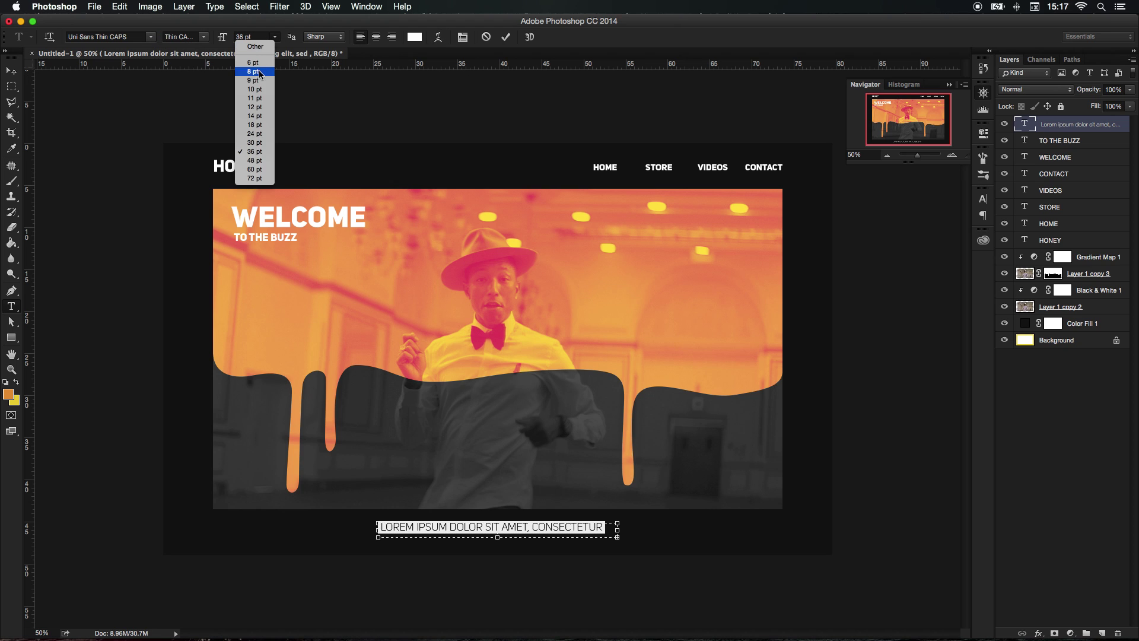
left_click(256, 108)
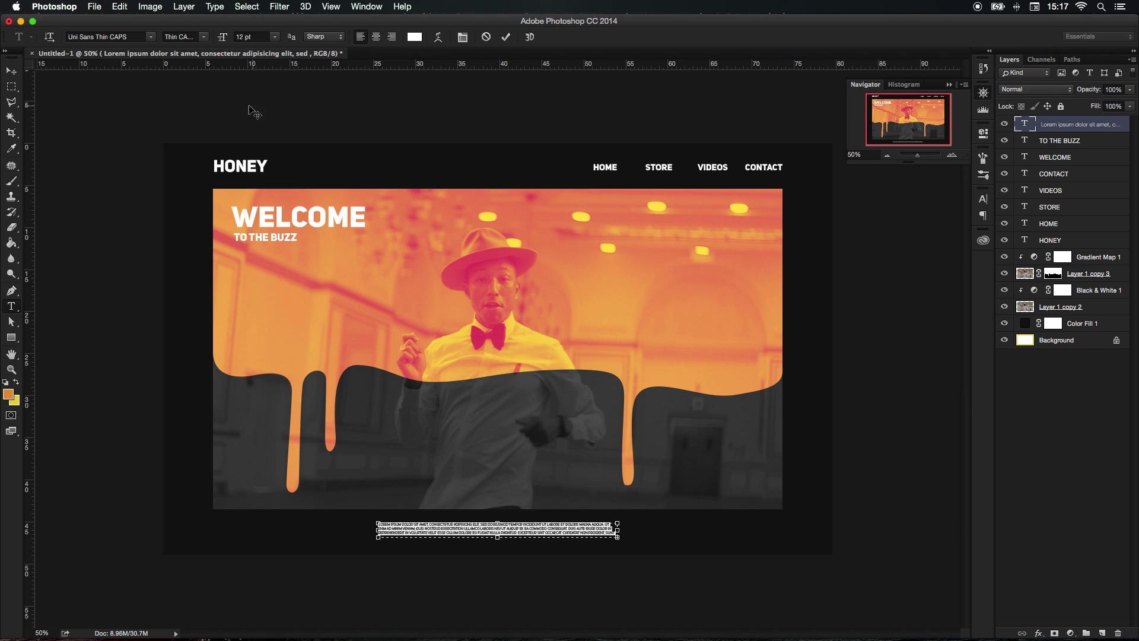
left_click(505, 37)
Step: Increase the paragraph's font size to 18 pt
key("v")
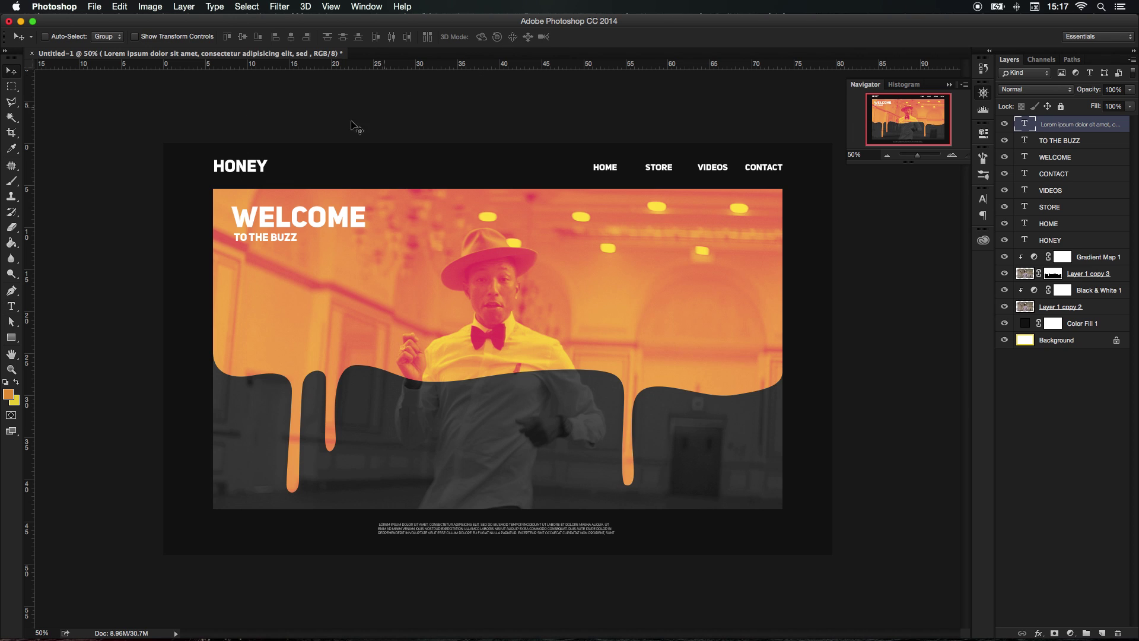
double_click(1034, 128)
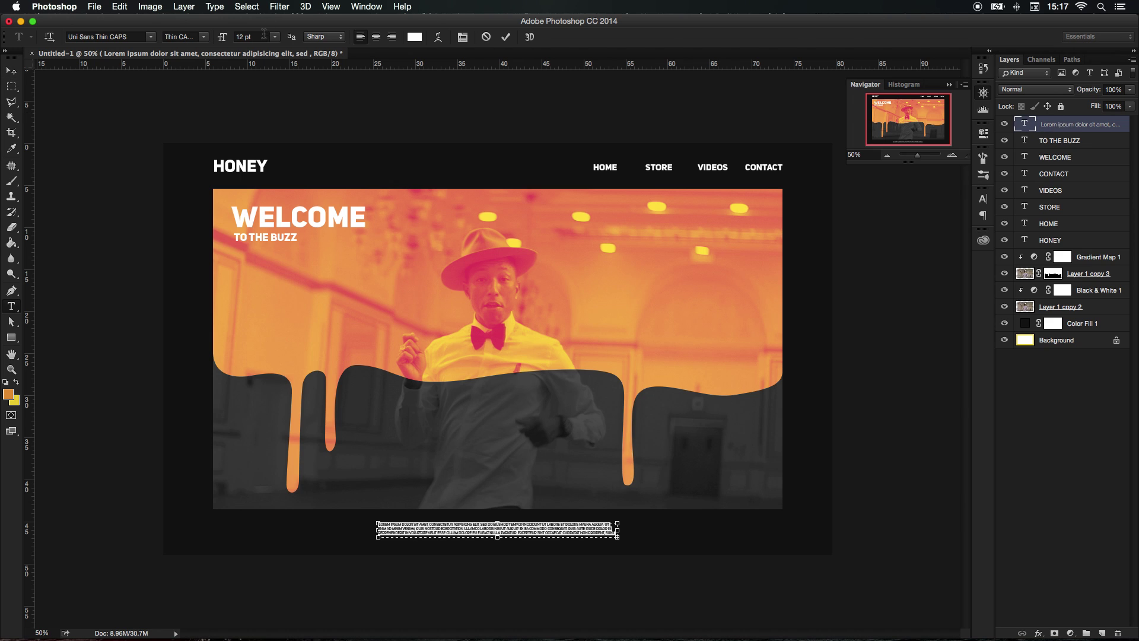
left_click(275, 36)
left_click(258, 125)
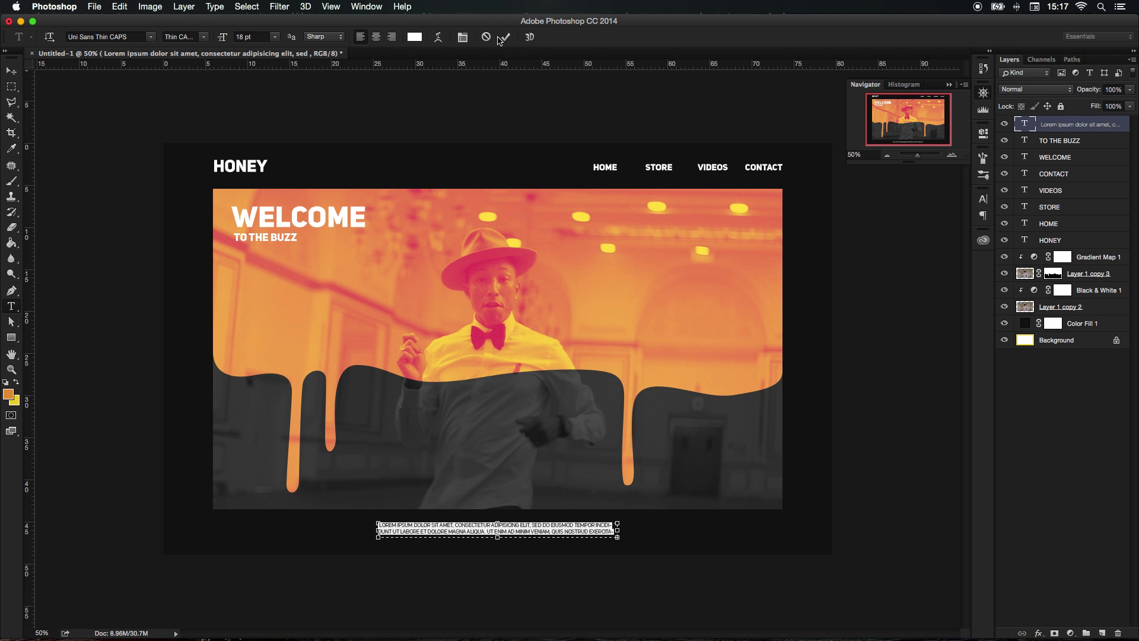
left_click(12, 71)
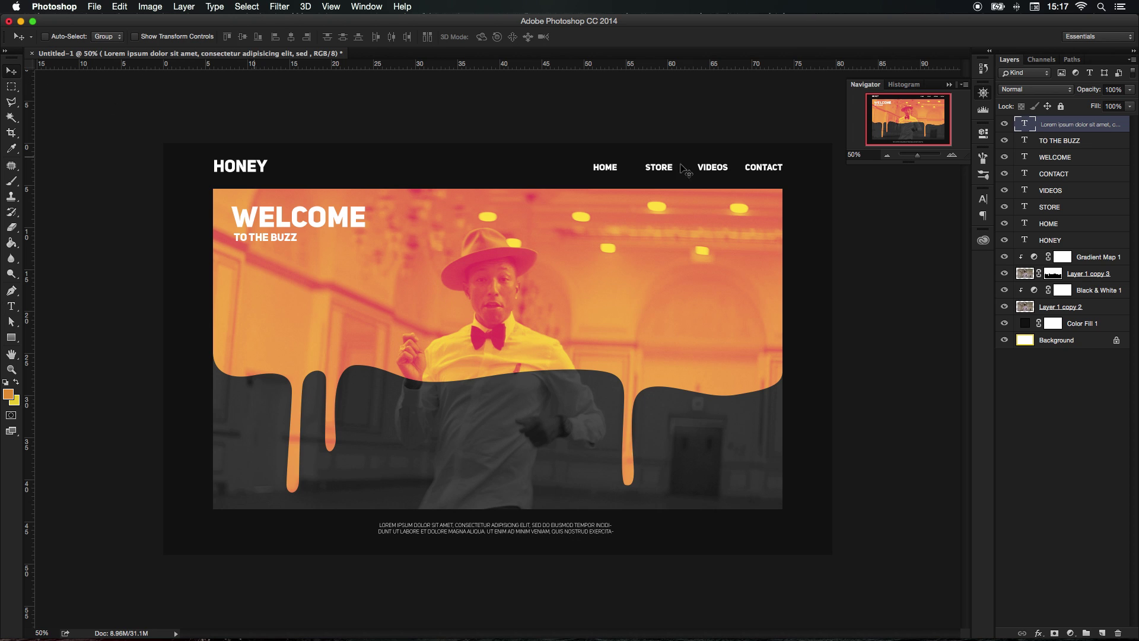
Step: Zoom the canvas out to 25% to view the whole mockup
left_click(888, 157)
left_click(887, 156)
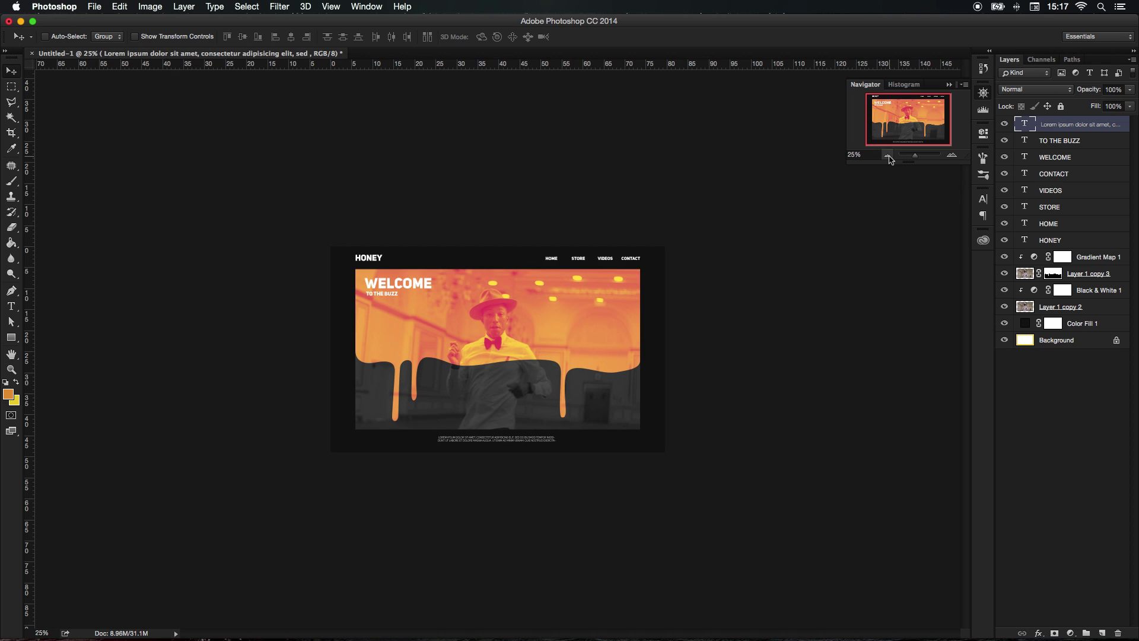